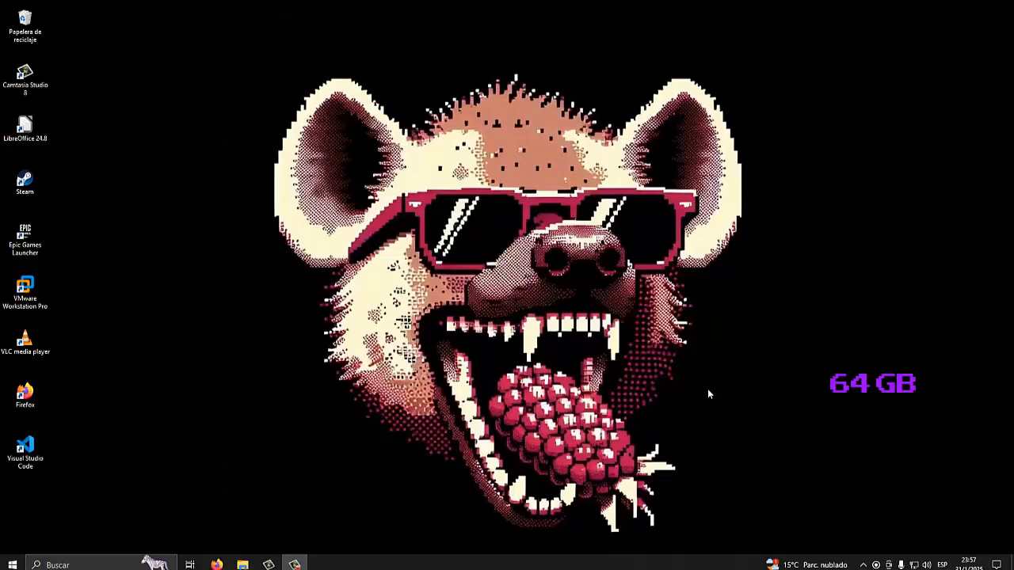
- Download the Windows package ventoy-1.1.00-windows.zip from the Ventoy website through SourceForge, using Firefox
click(239, 534)
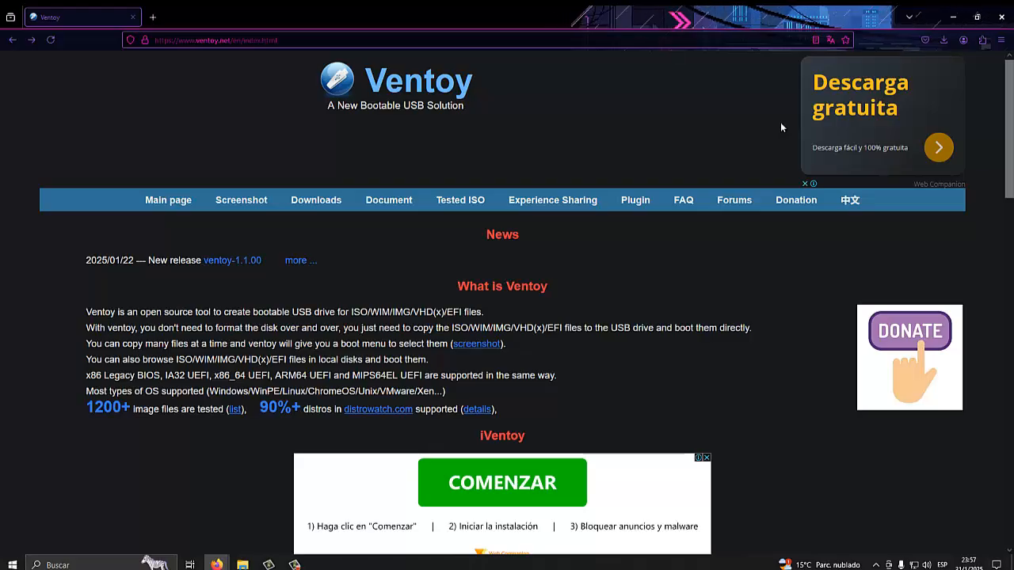
click(316, 200)
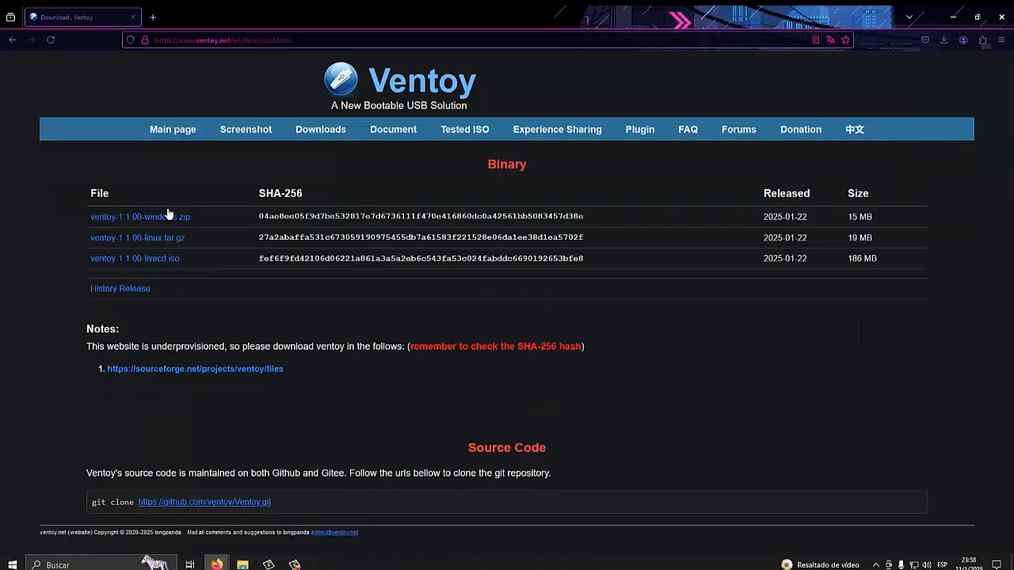
click(161, 218)
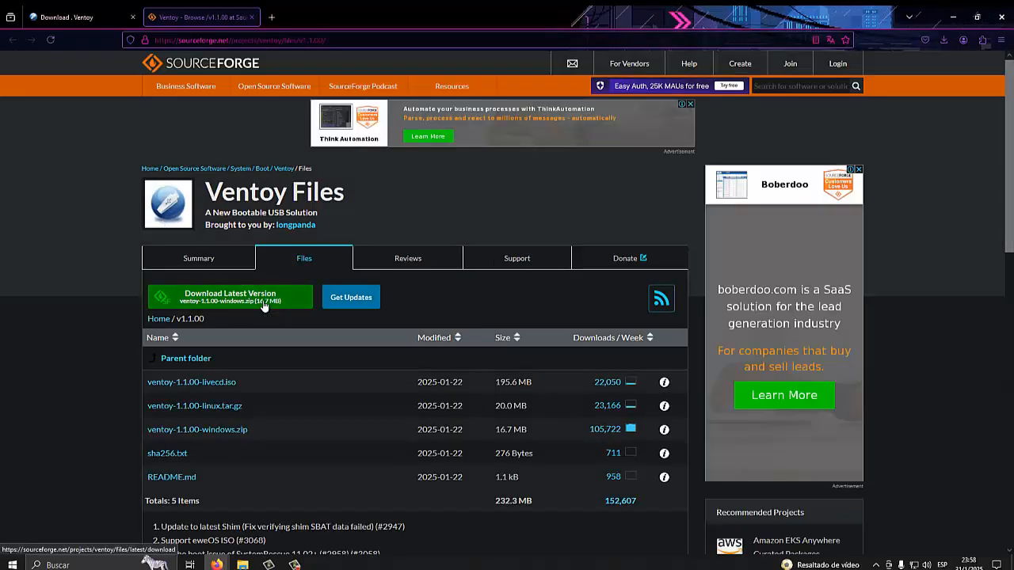
click(263, 305)
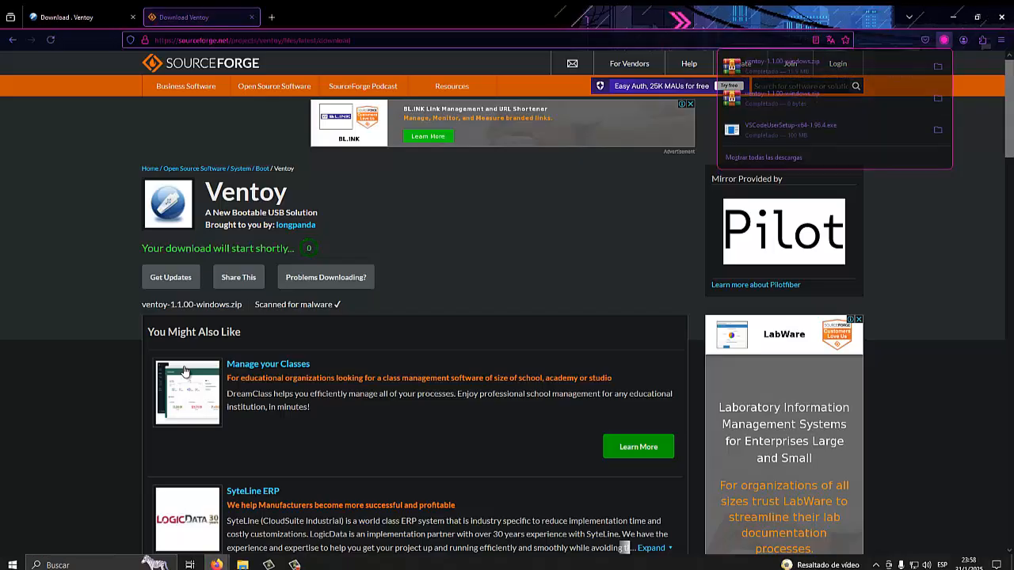
- Extract the ventoy-1.1.00-windows archive directly into the Descargas folder in File Explorer
click(92, 378)
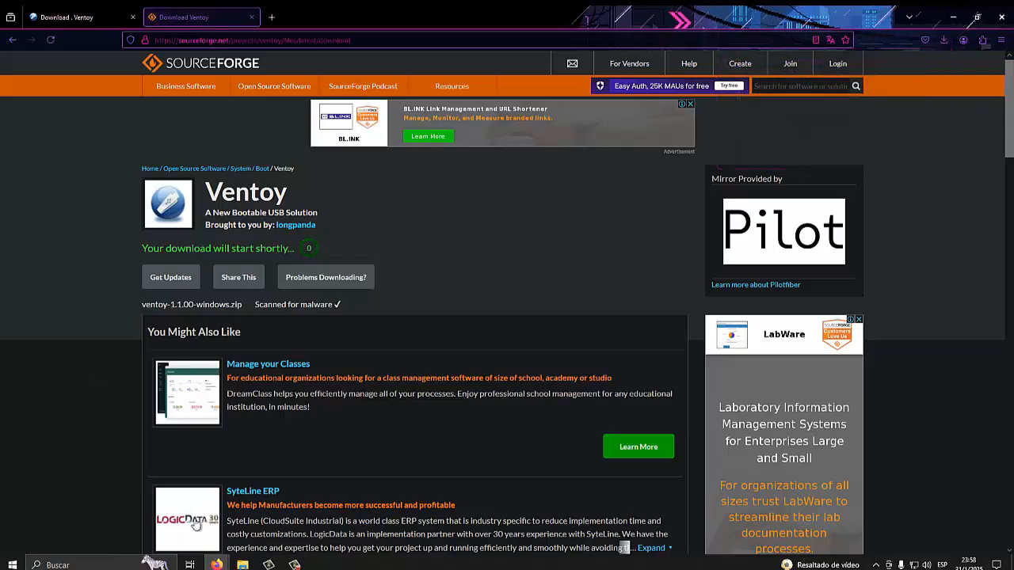
click(198, 444)
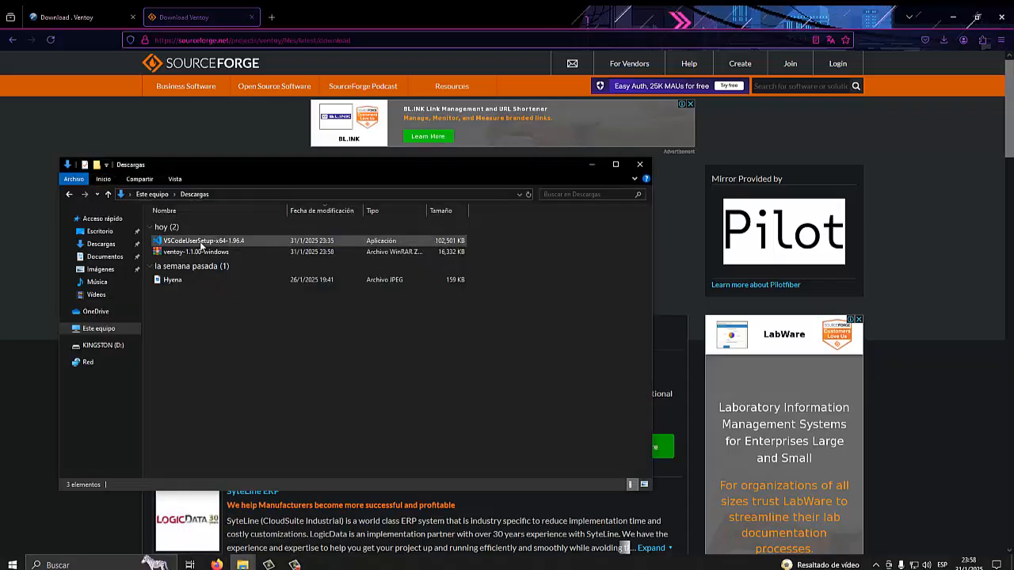
click(204, 253)
right_click(206, 254)
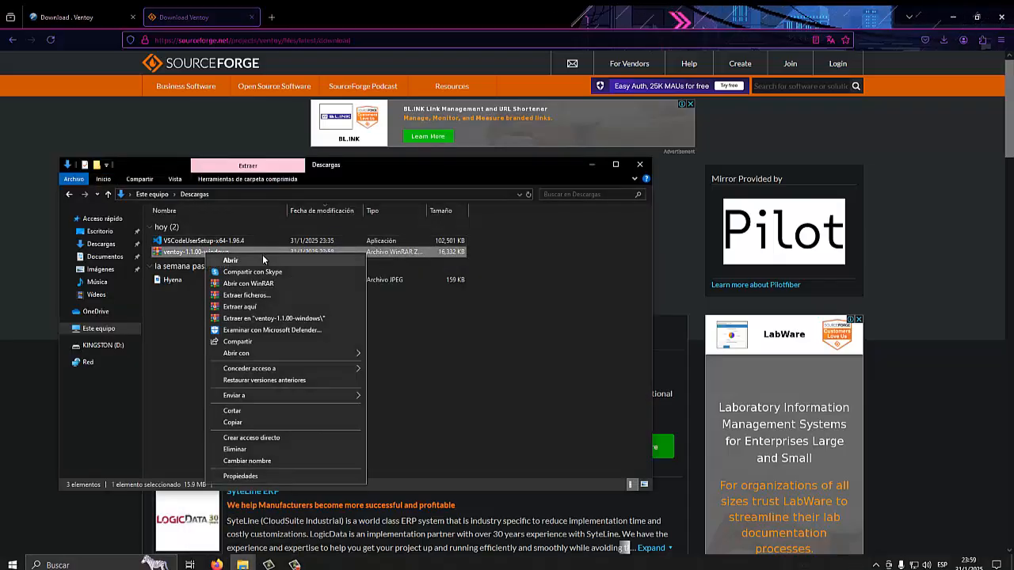
click(263, 307)
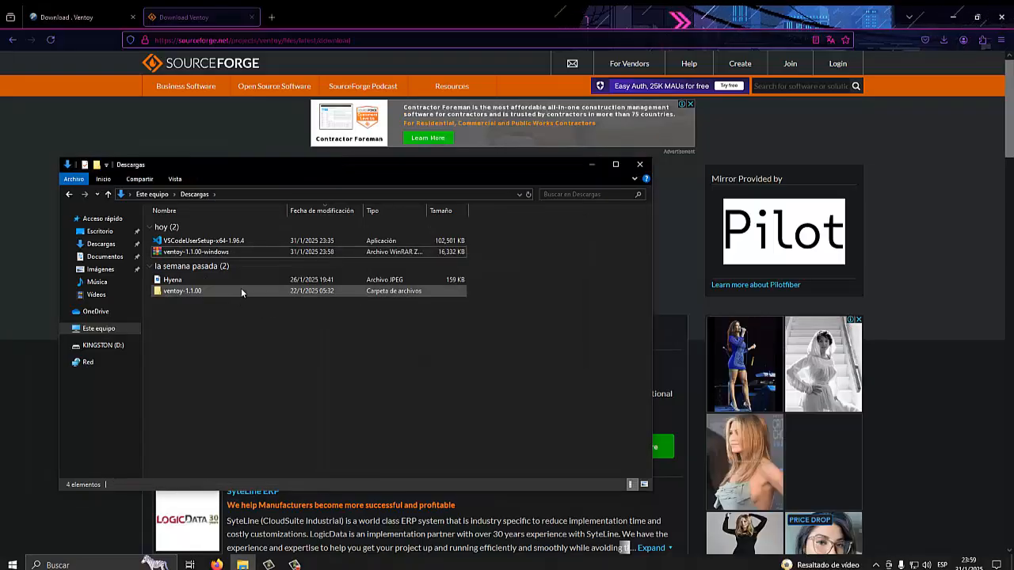
- Run Ventoy2Disk from the ventoy-1.1.00 folder and install Ventoy on the 64GB Kingston DataTraveler 3.0 (D:), accepting that it gets formatted
double_click(243, 290)
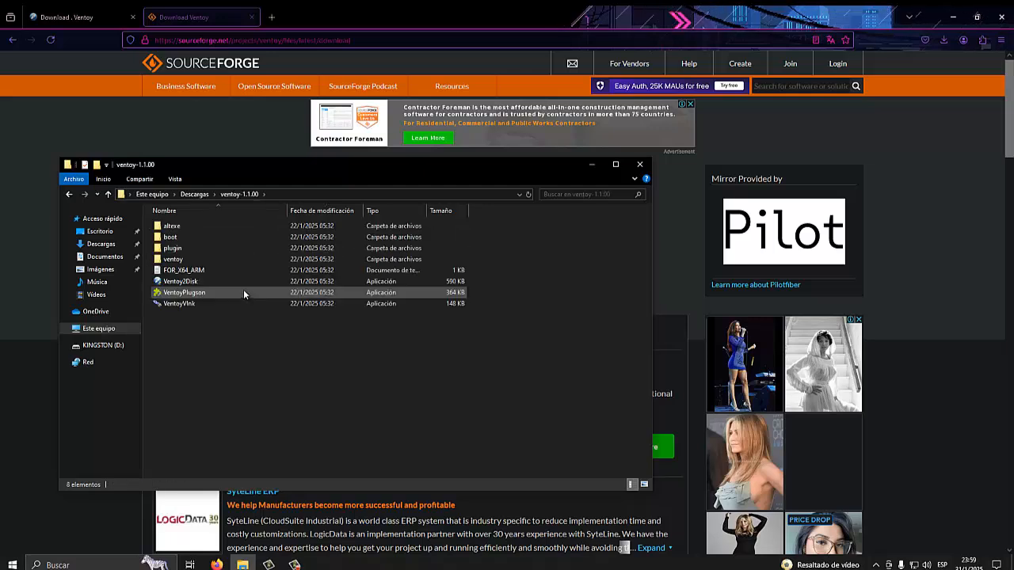
double_click(182, 281)
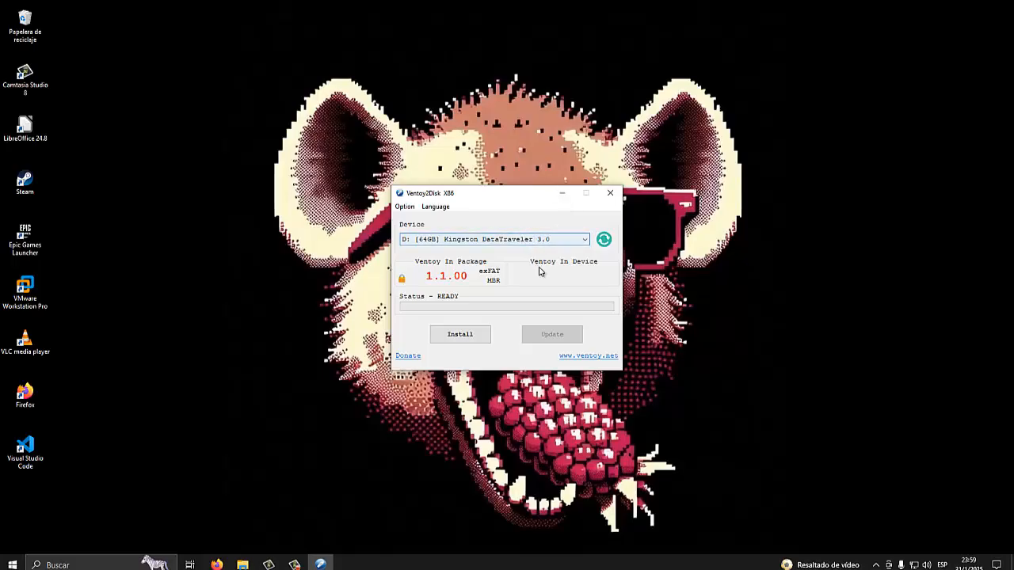
click(469, 336)
click(468, 336)
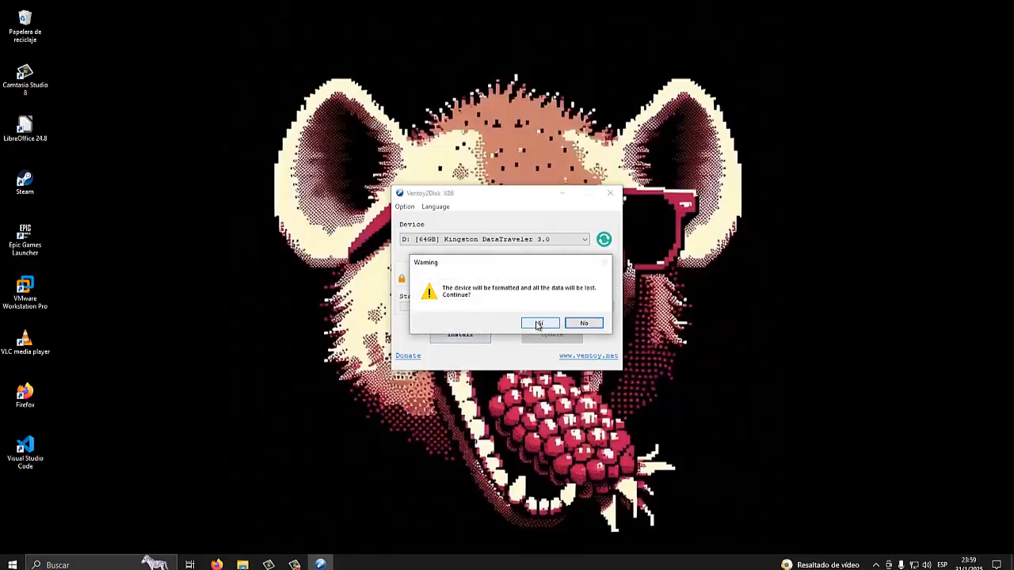
click(537, 323)
click(537, 324)
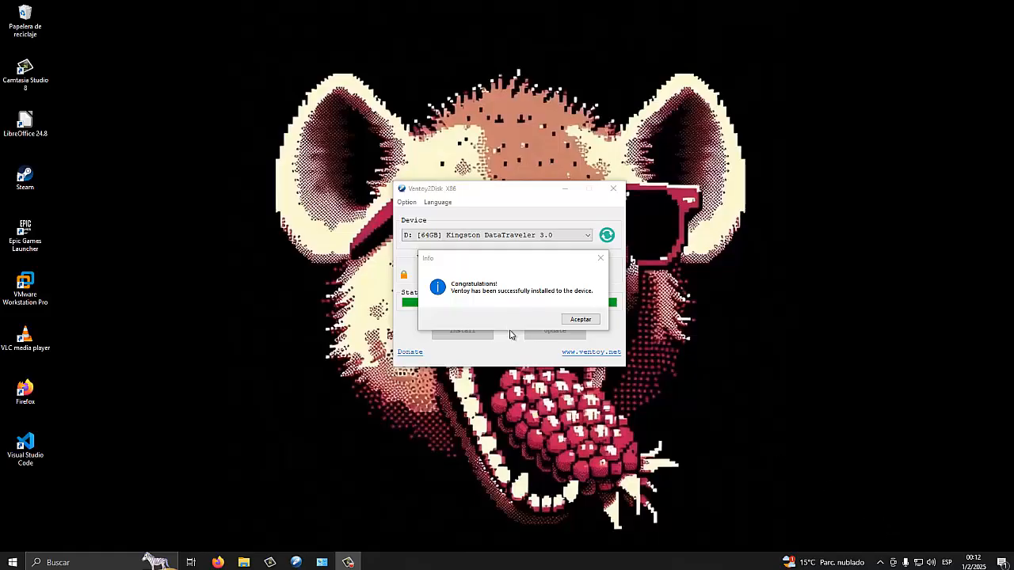
click(573, 320)
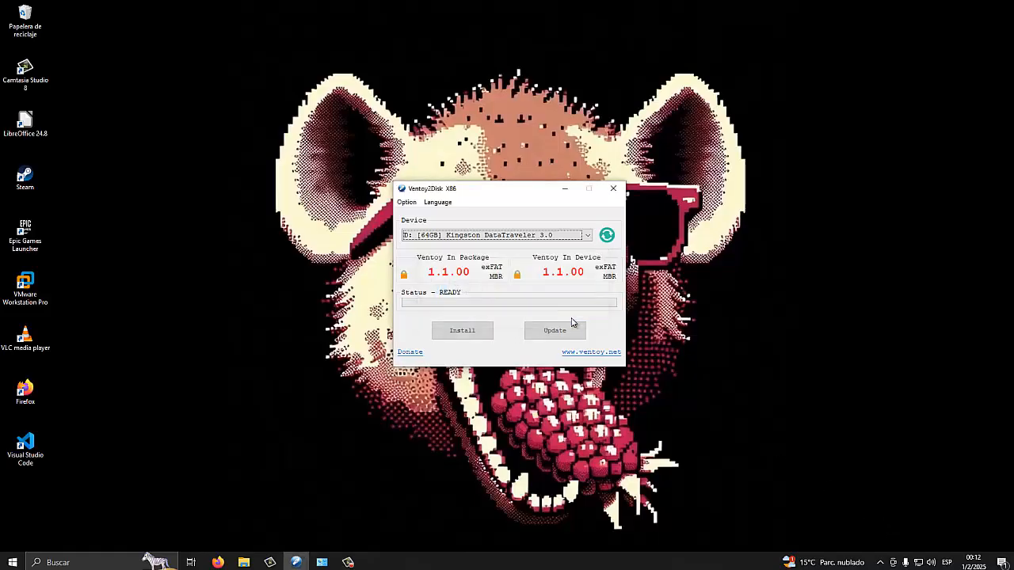
- Open a new File Explorer window and view the computer's drives under Este equipo
right_click(252, 562)
click(269, 508)
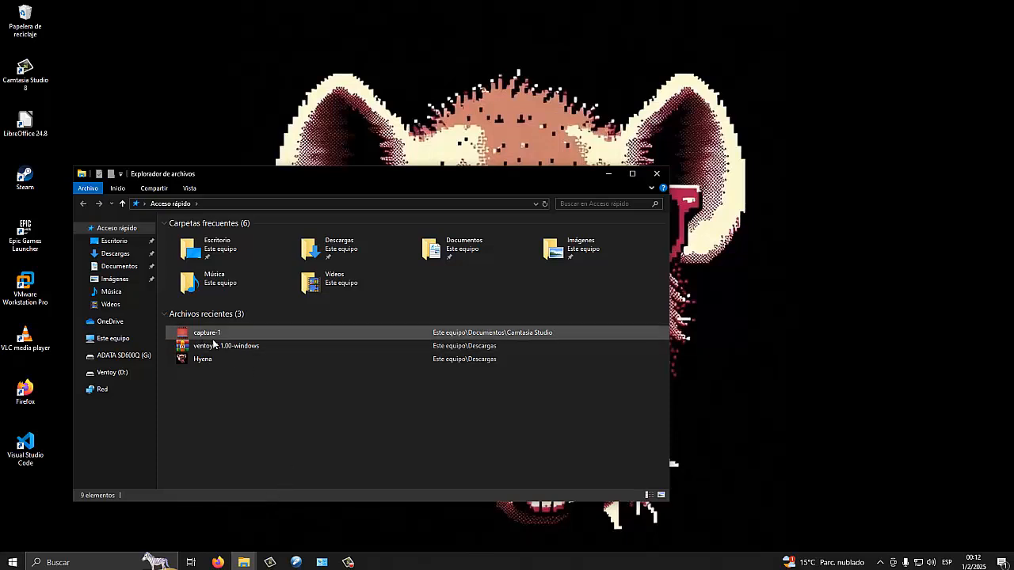
click(117, 338)
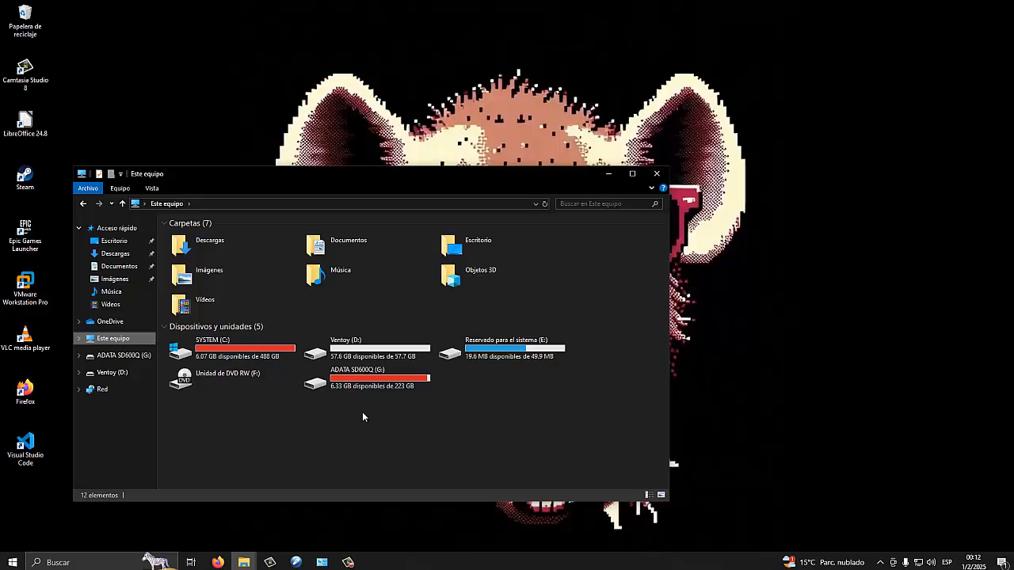
- Check the processor, RAM and system type in the computer's properties and close the system information window
right_click(415, 423)
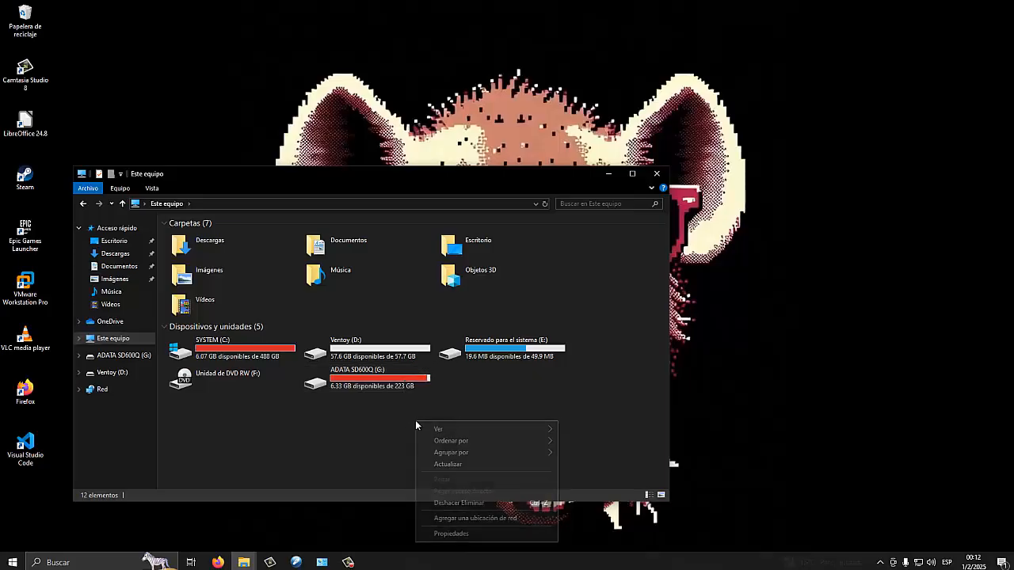
click(451, 533)
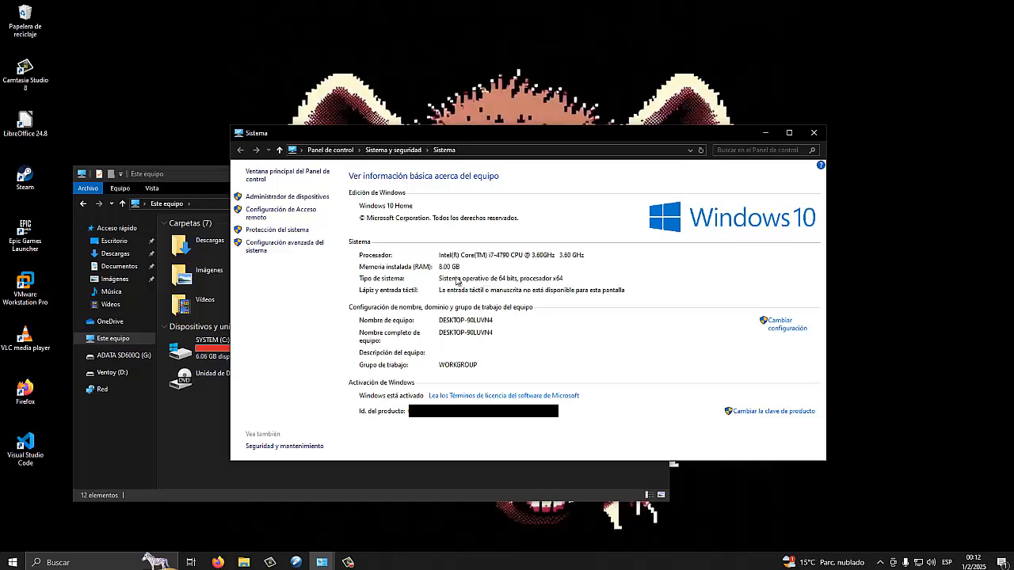
click(806, 137)
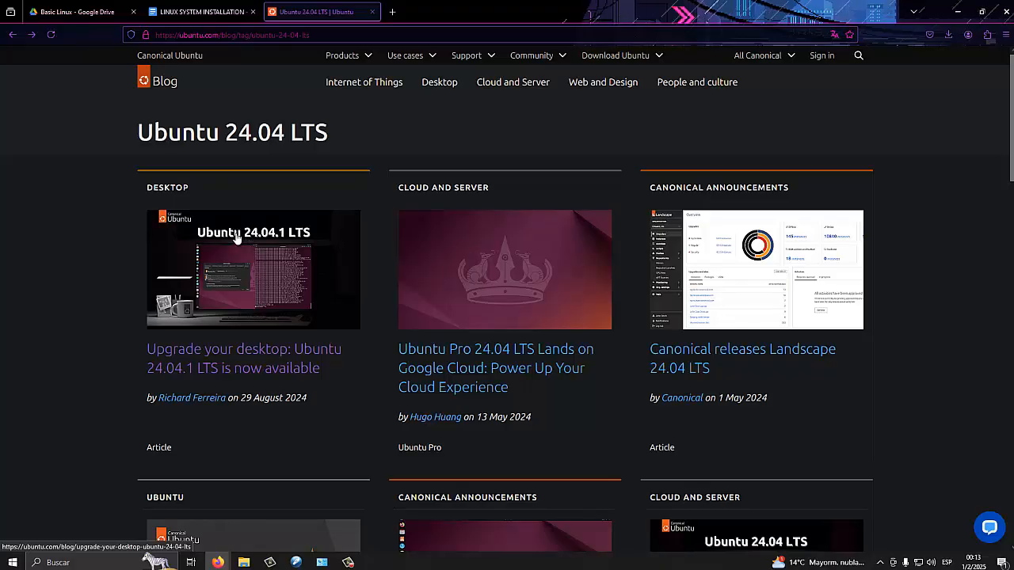
- Open the Ubuntu Desktop download page and copy the ubuntu-24.04.1-desktop-amd64 image from the ISOS folder to the Ventoy (D:) drive
click(600, 58)
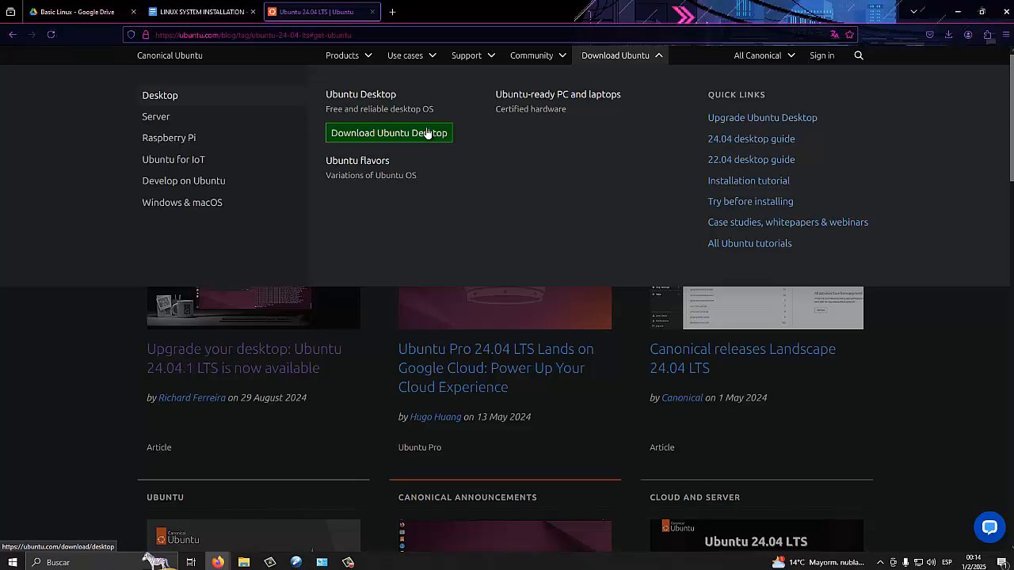
click(427, 132)
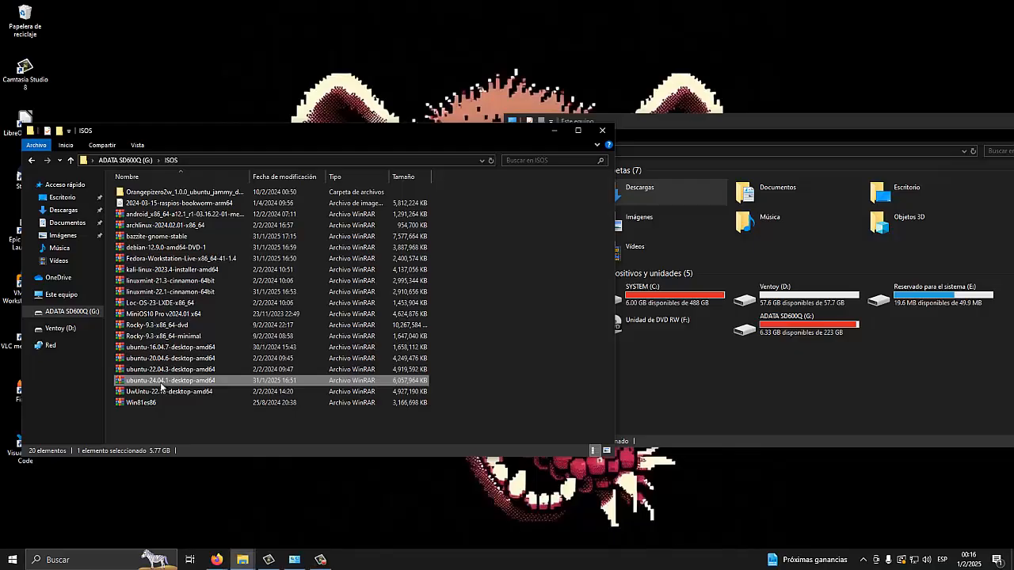
drag(161, 386, 75, 334)
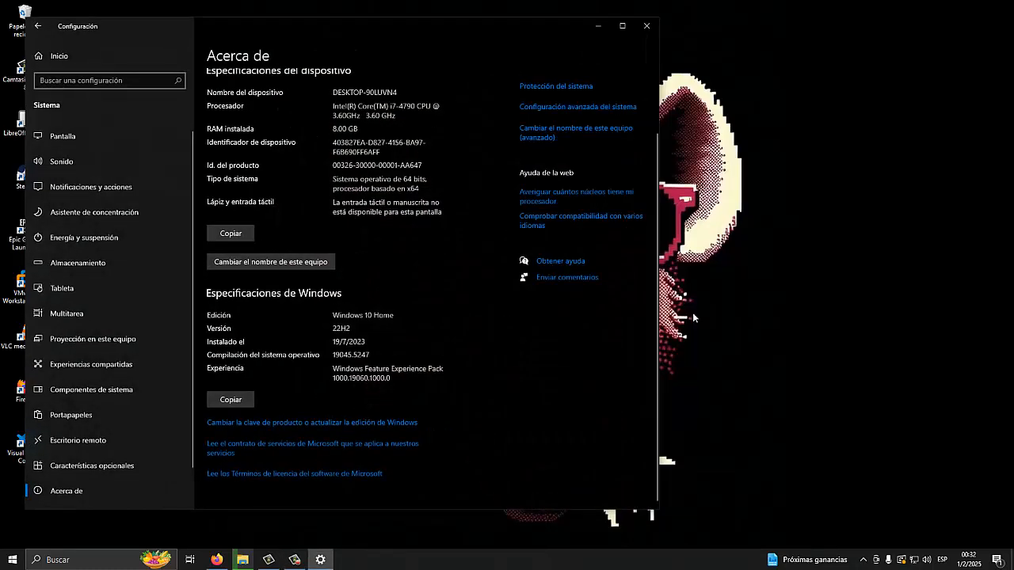
- Reopen Windows Settings at Sistema > Acerca de and review the device and Windows specifications
click(642, 24)
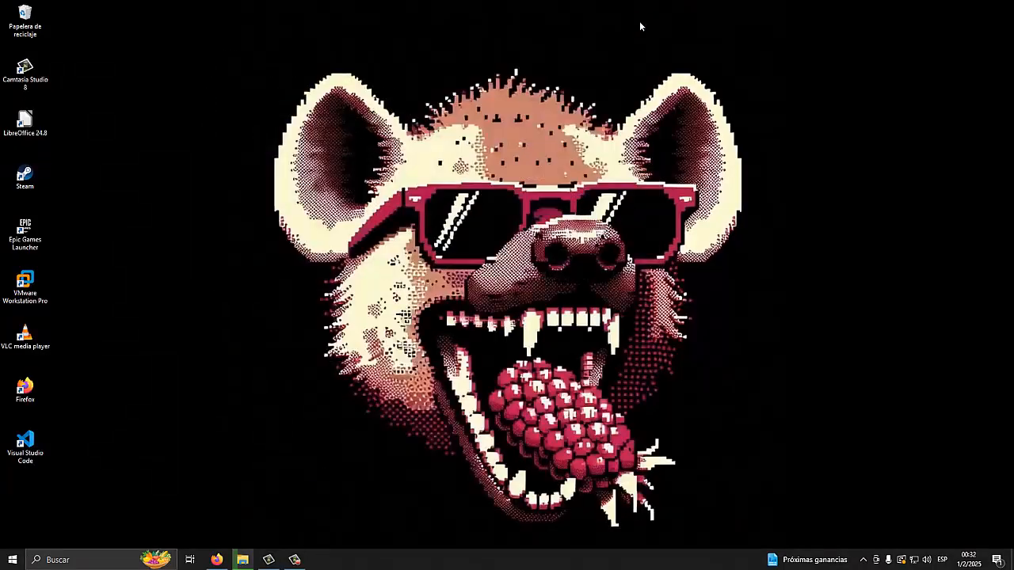
key(super+i)
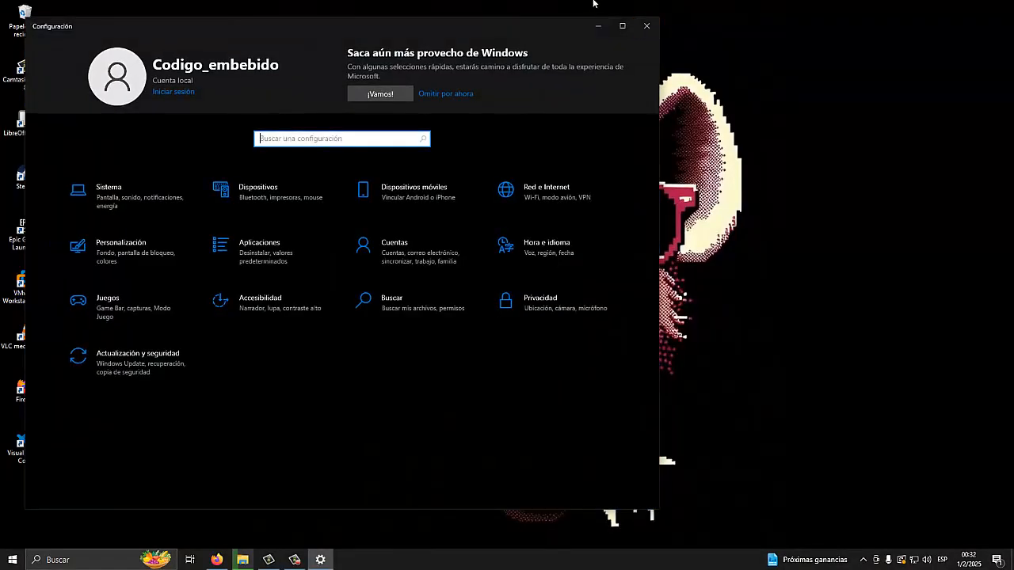
click(144, 190)
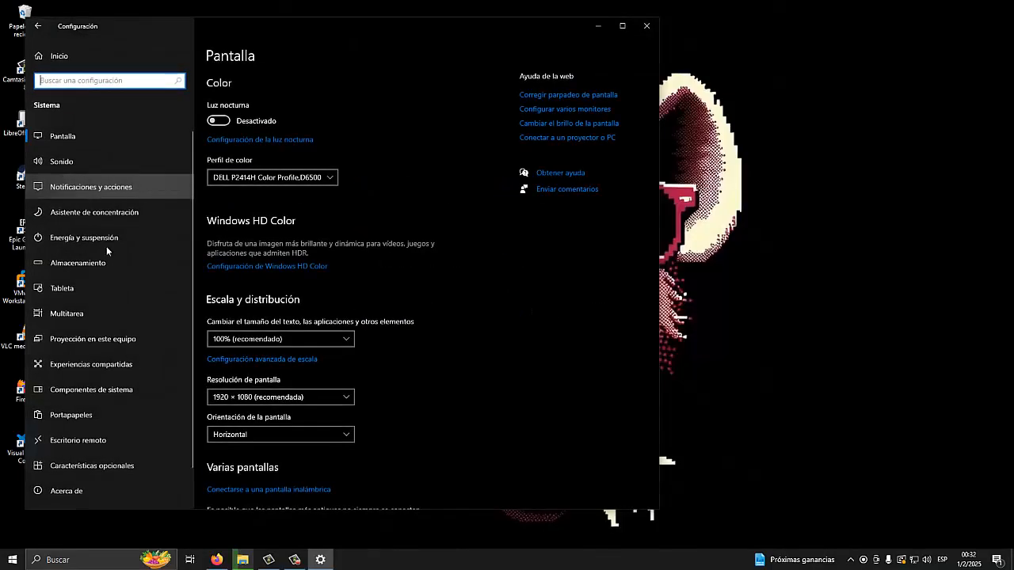
click(99, 487)
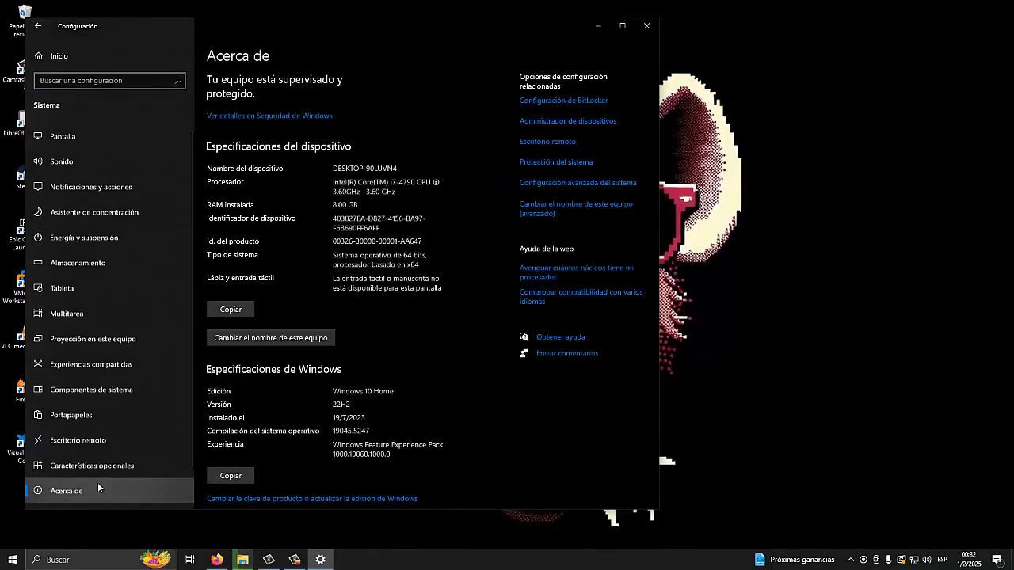
scroll(337, 373, down, 1)
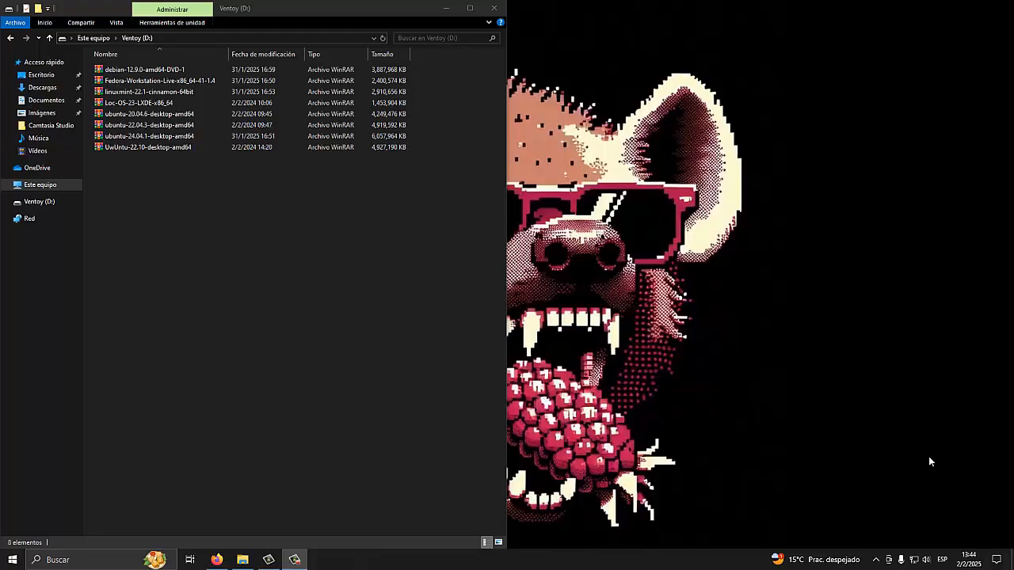
- Search Windows for "particion", open the disk partition manager and bring up the shrink dialog for the SYSTEM (C:) volume
click(88, 562)
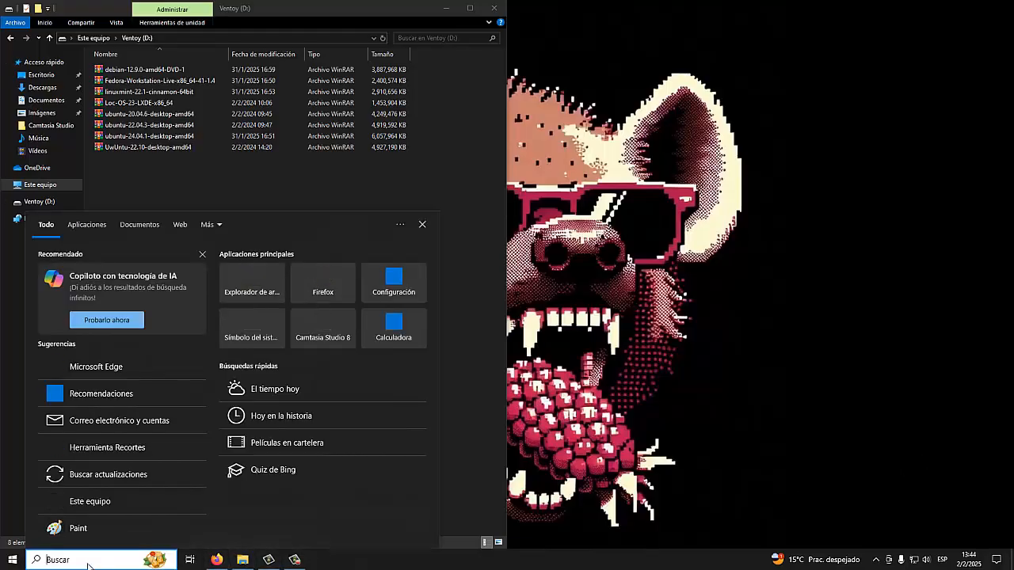
text(part)
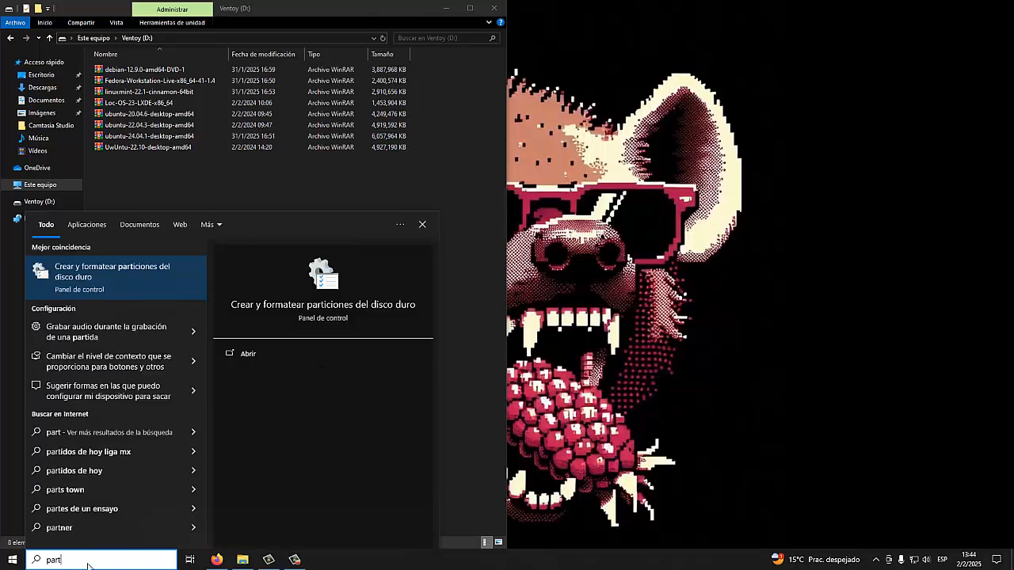
text(icion)
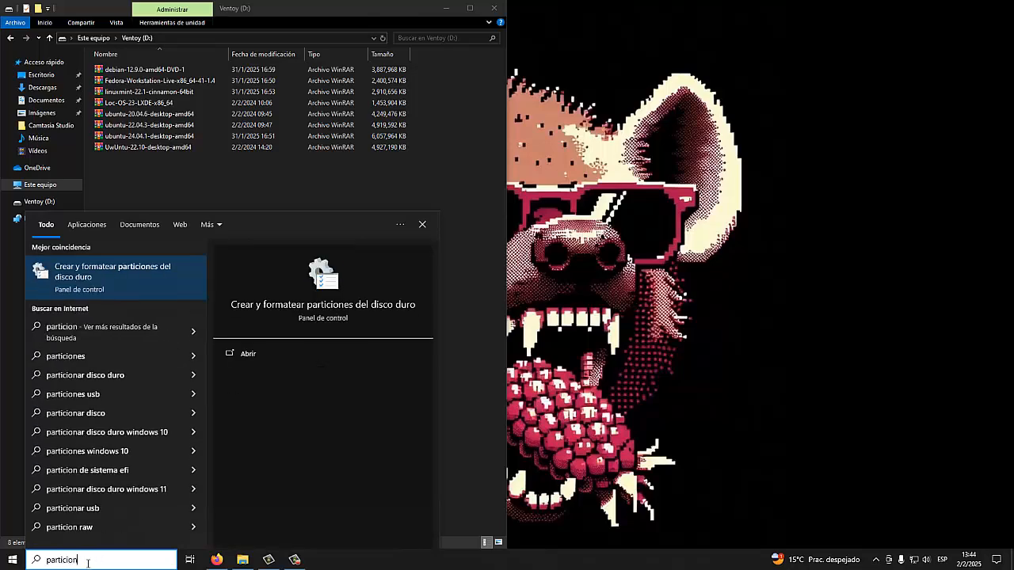
click(140, 293)
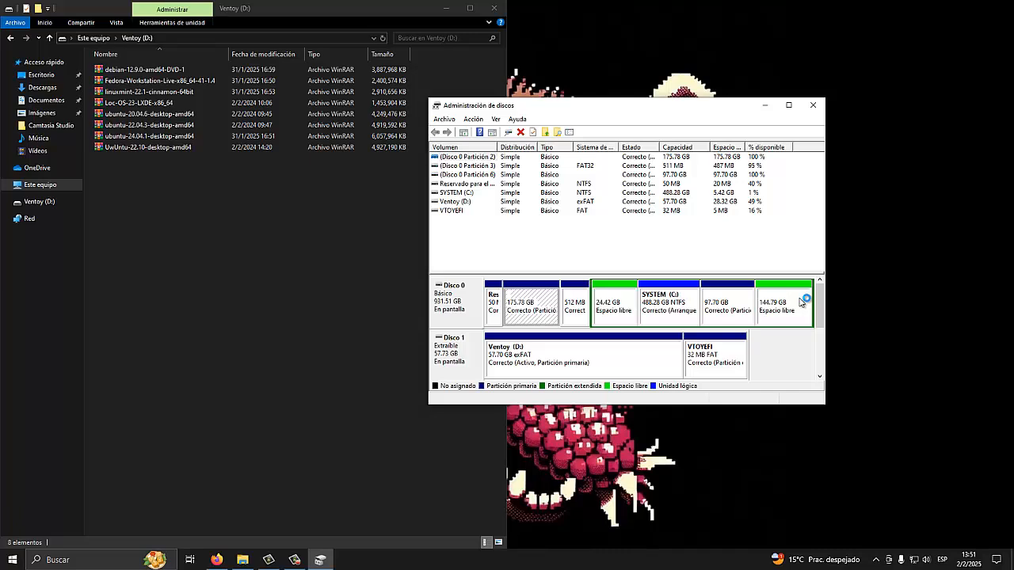
right_click(676, 303)
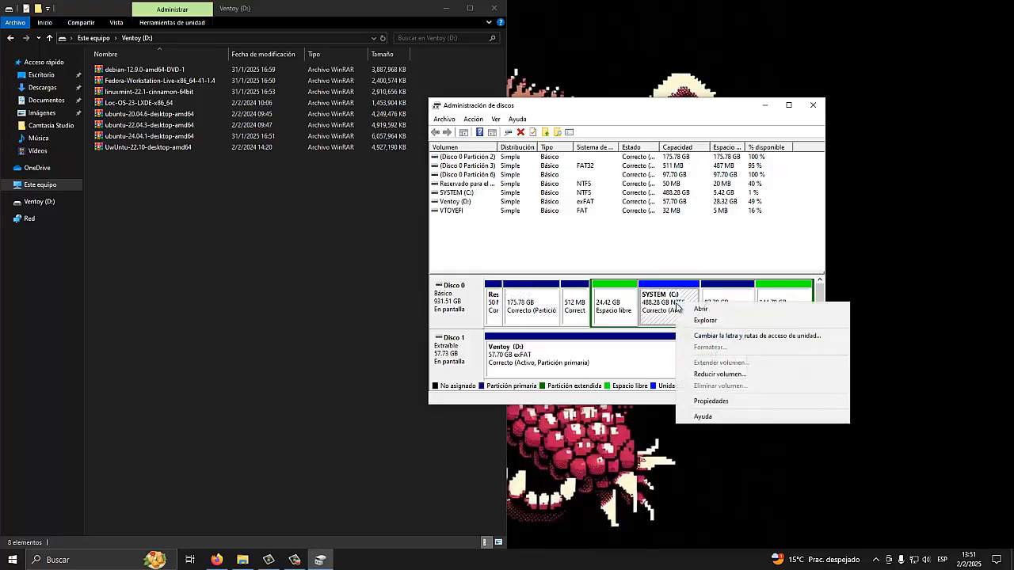
click(725, 375)
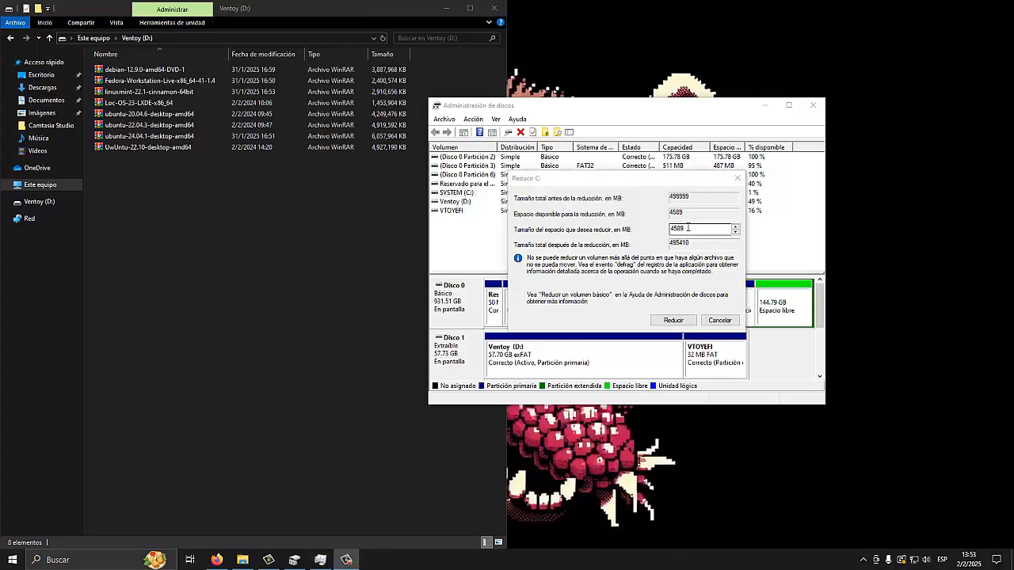
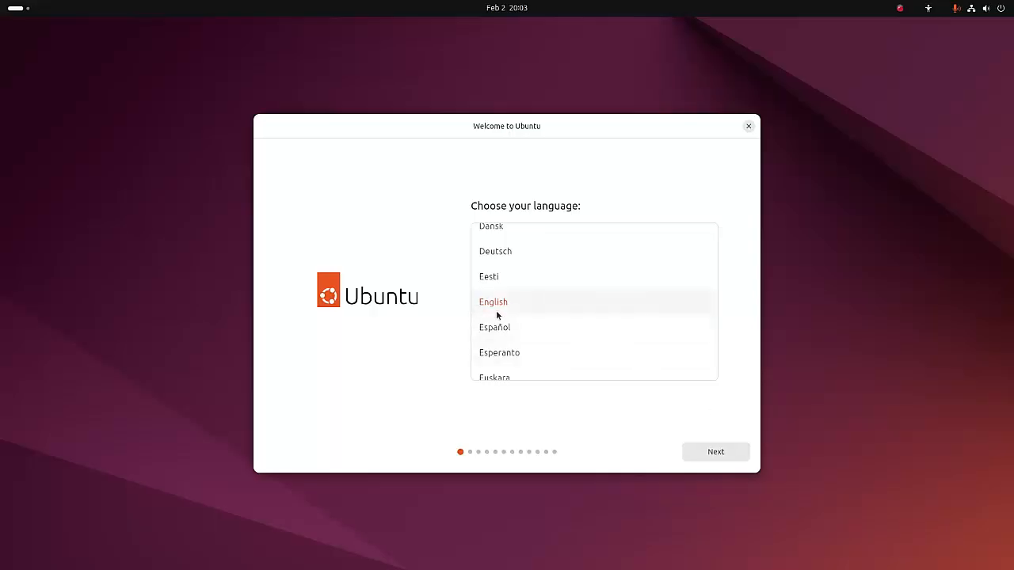
- Accept English as the Ubuntu installer language and continue past the accessibility options without changing them
click(732, 458)
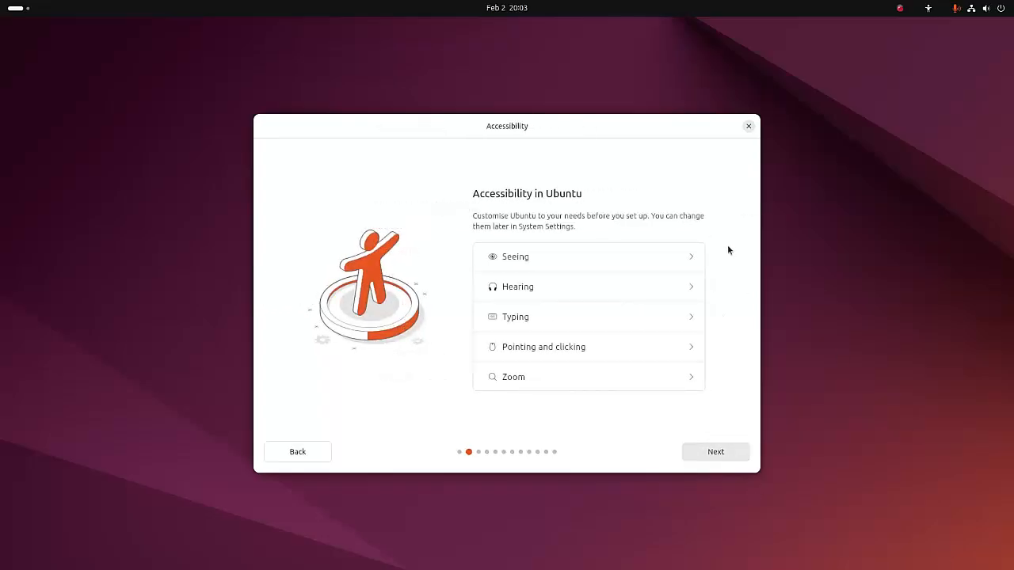
click(716, 454)
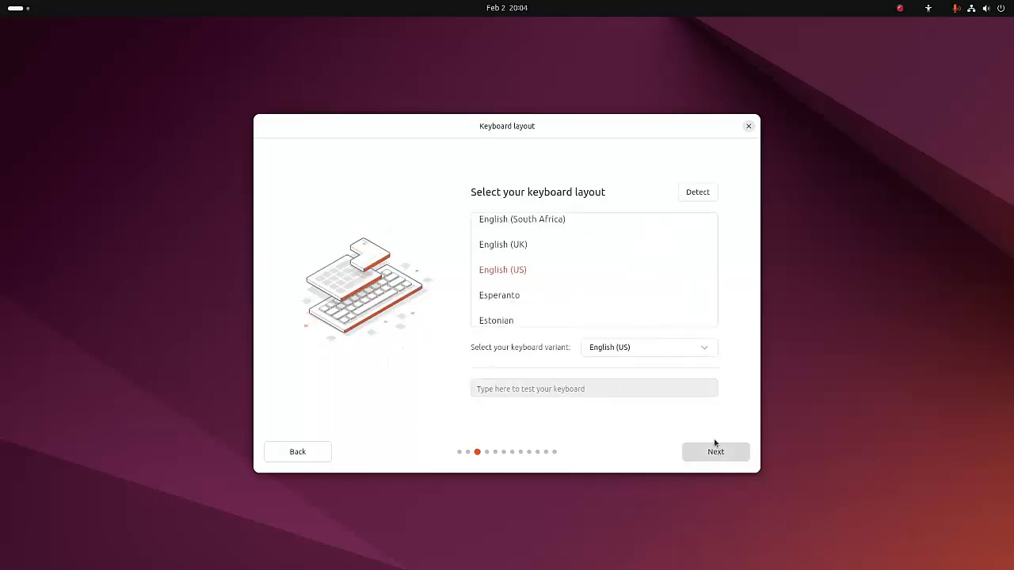
- Choose Spanish (Latin American) as the keyboard layout in the Ubuntu installer
scroll(580, 261, down, 5)
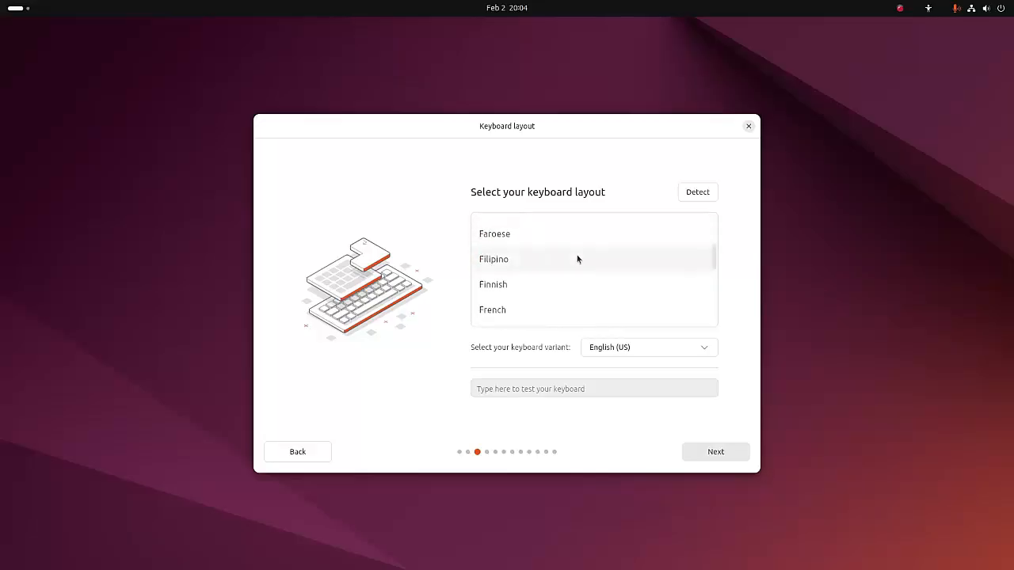
scroll(579, 260, down, 10)
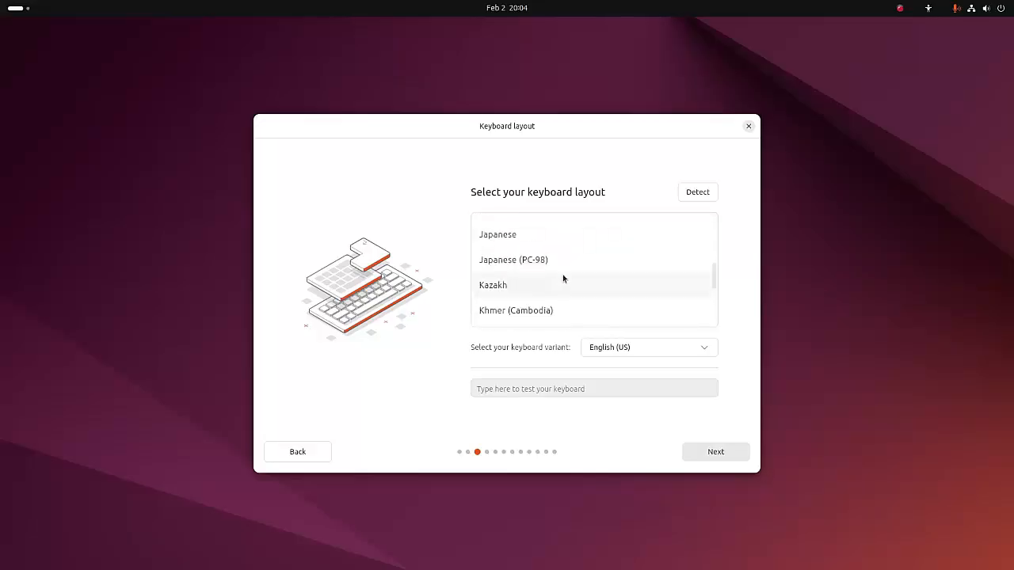
scroll(563, 273, down, 15)
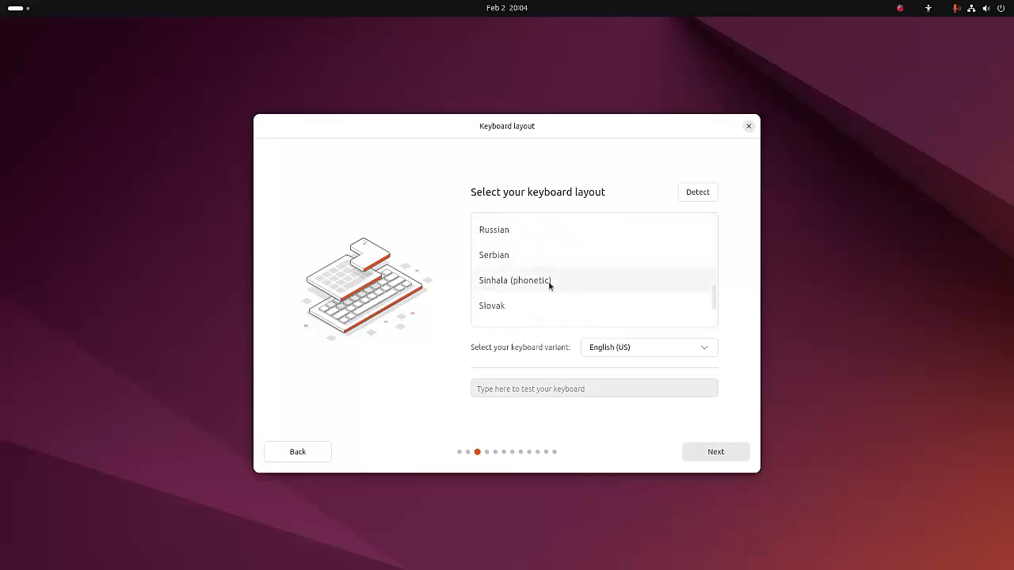
click(535, 242)
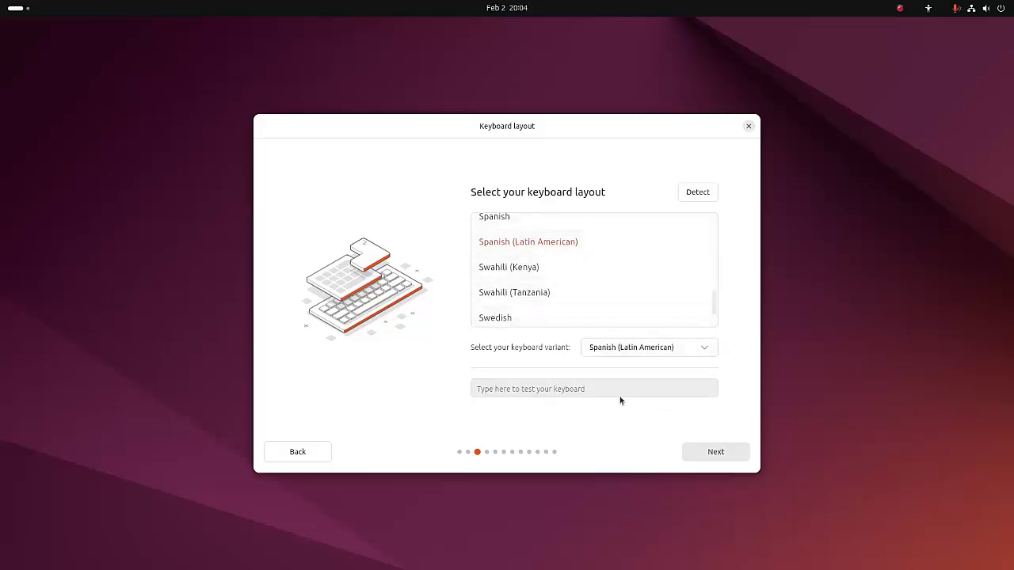
- Test the keyboard layout with a row of ñ characters, clear the test field and continue to the internet connection page
click(526, 383)
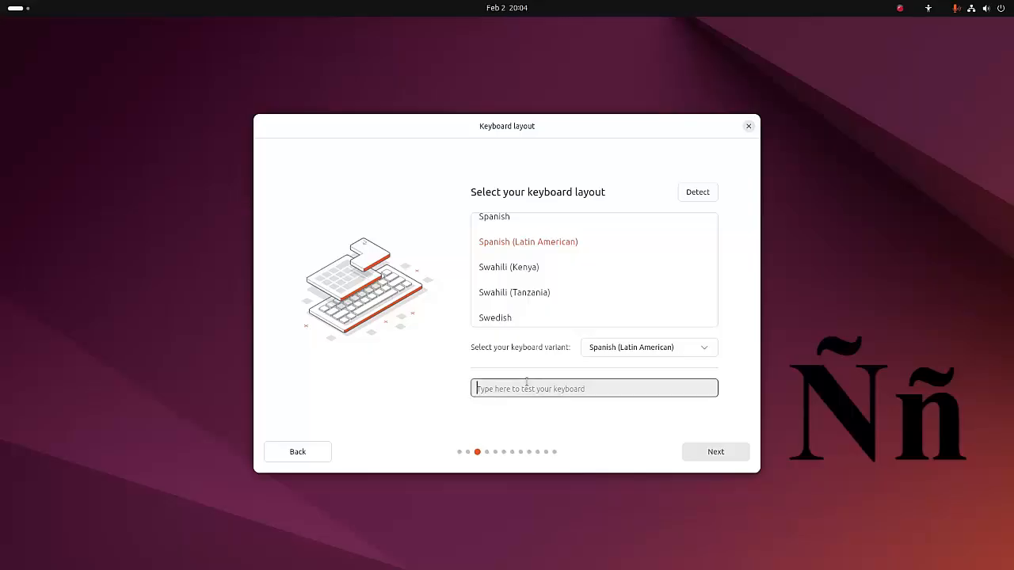
text(ññññññ)
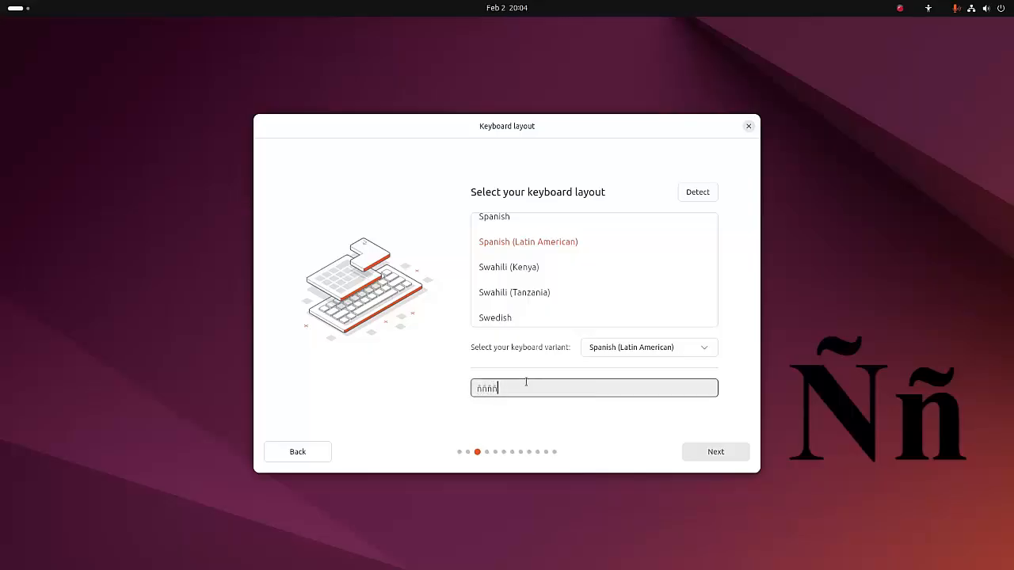
key(BackSpace)
key(BackSpace)
key(BackSpace)
key(BackSpace)
key(BackSpace)
key(BackSpace)
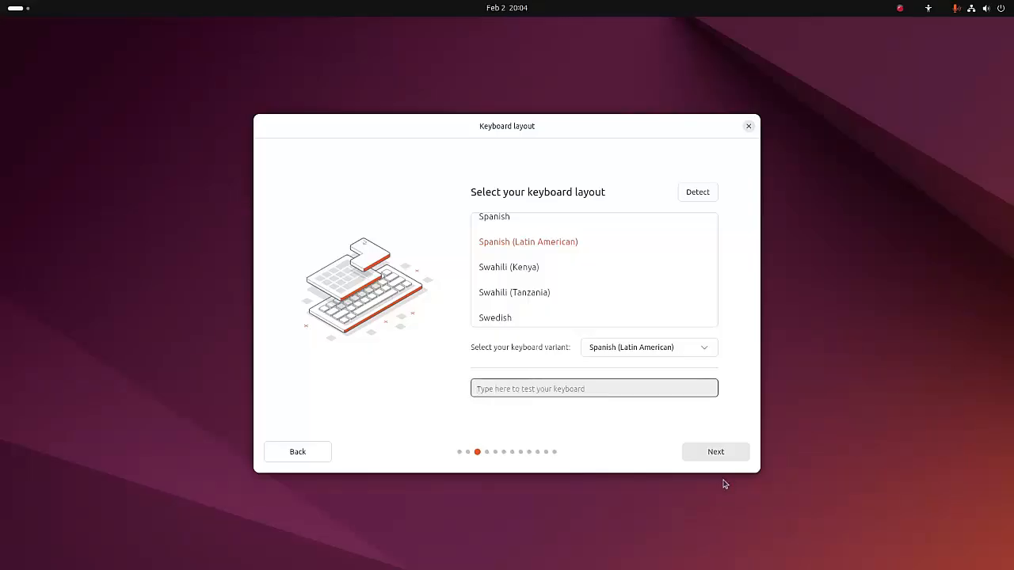
click(715, 461)
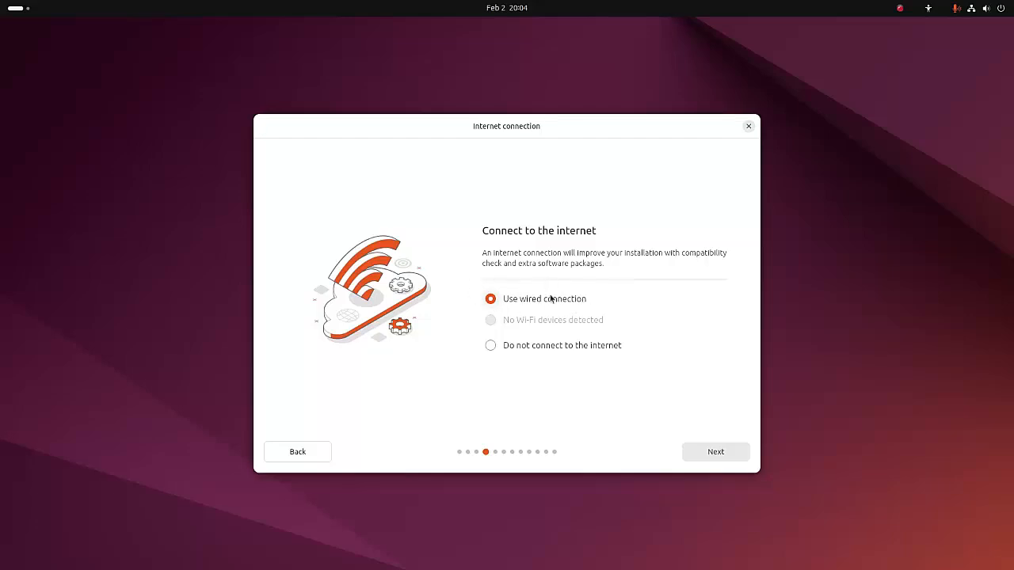
- Keep the wired connection, update the installer to the latest version and close it
click(716, 452)
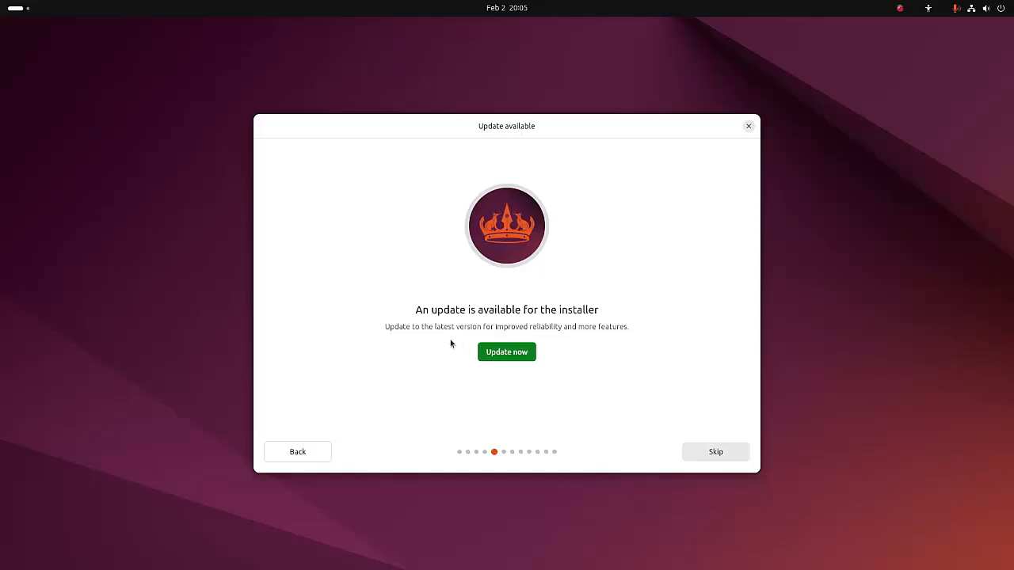
click(527, 357)
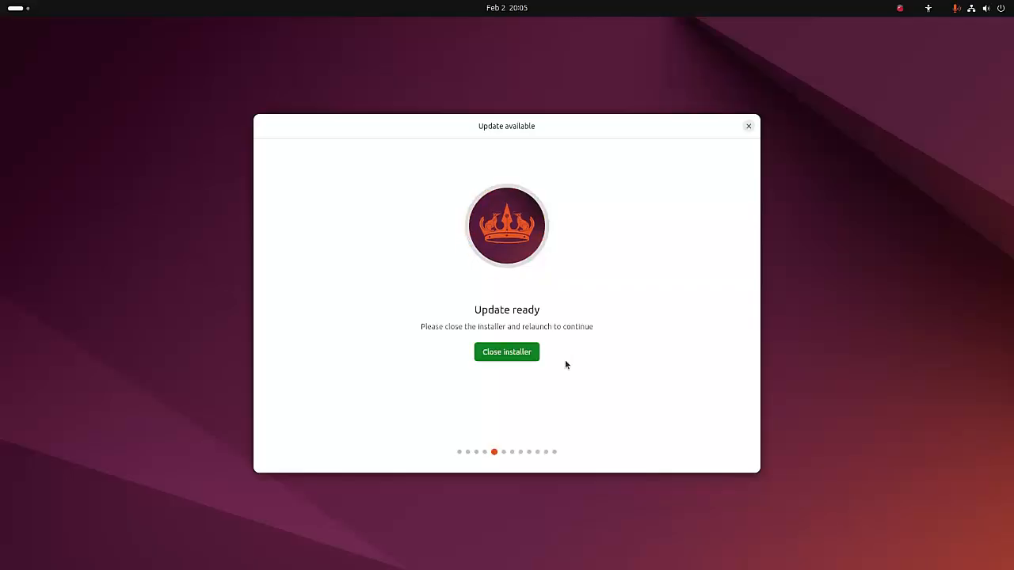
click(525, 355)
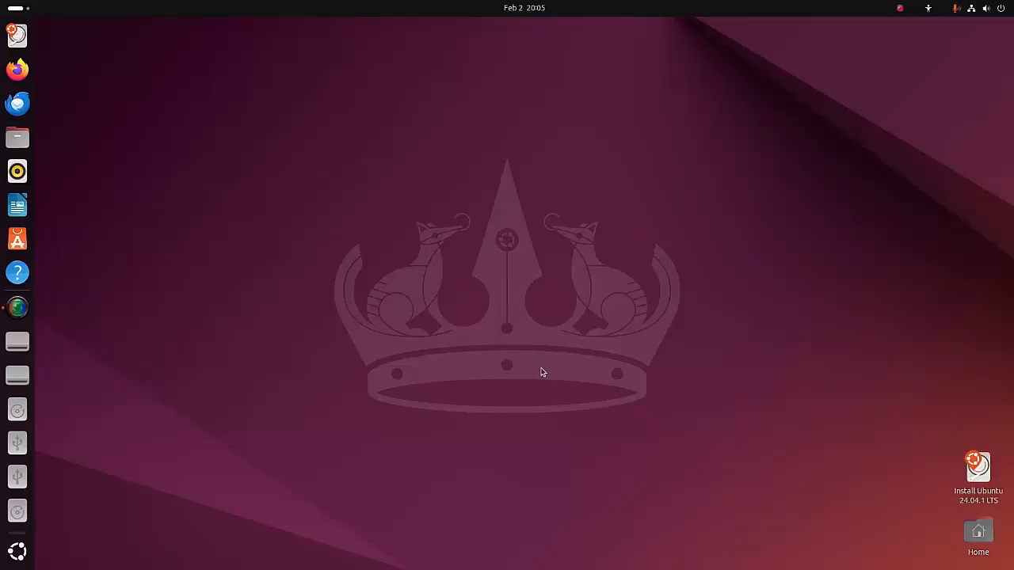
- Relaunch the Ubuntu 24.04.1 LTS installer, accept English as the language and pass the accessibility options without changes
double_click(994, 493)
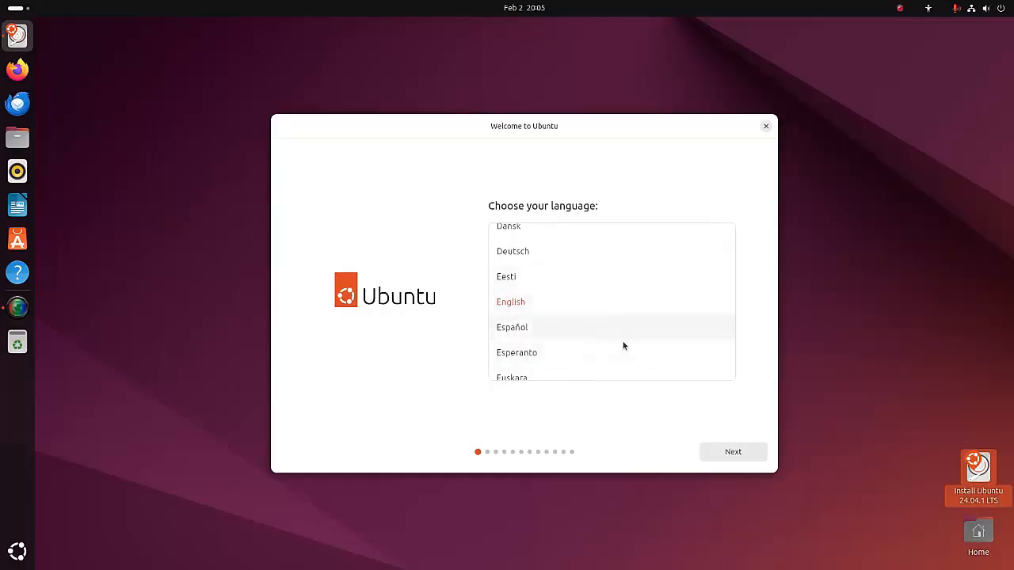
click(730, 452)
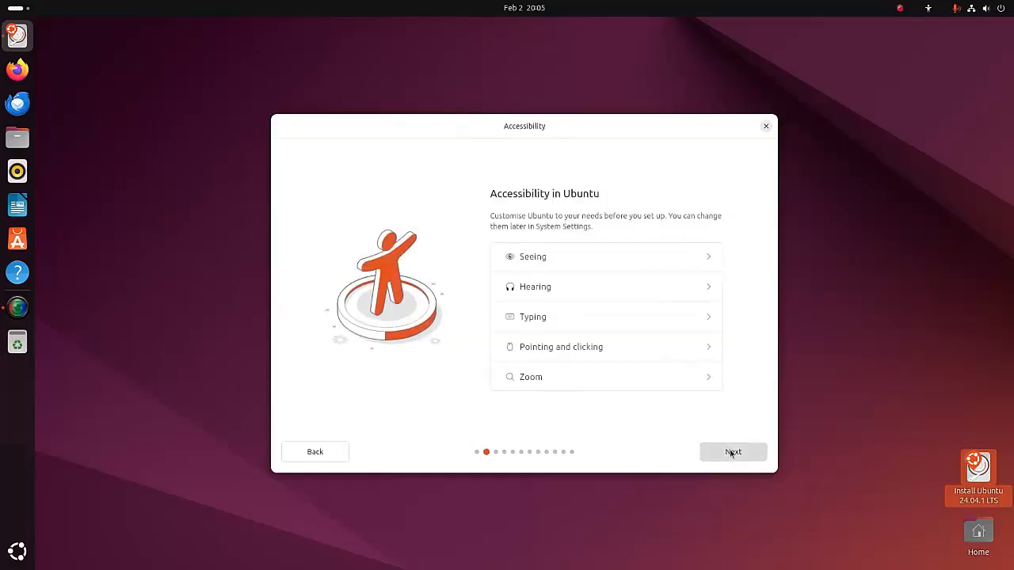
click(730, 452)
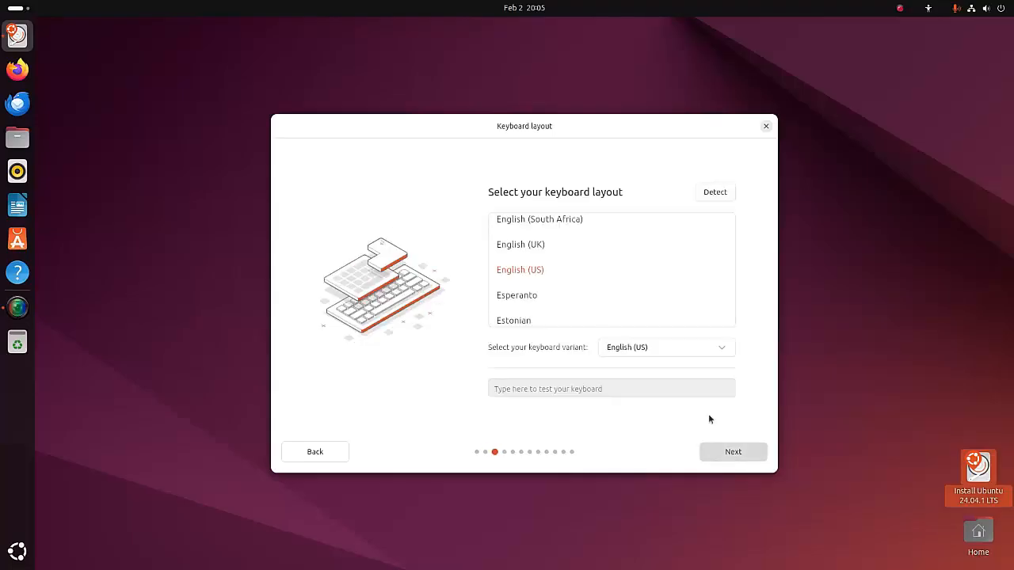
- Select the Spanish (Latin American) keyboard layout again in the relaunched installer and continue
scroll(615, 275, down, 10)
scroll(615, 276, down, 10)
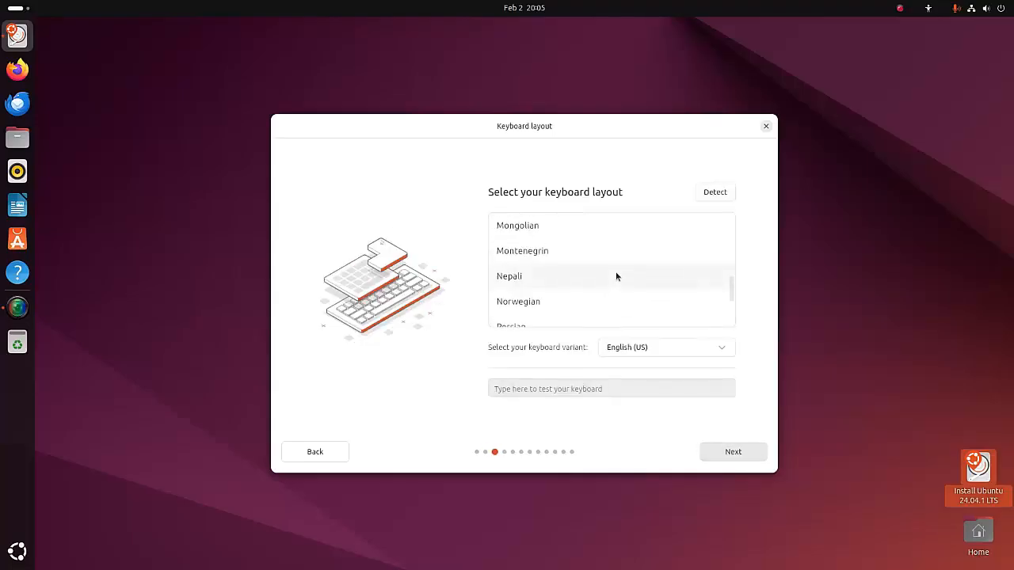
scroll(538, 273, down, 2)
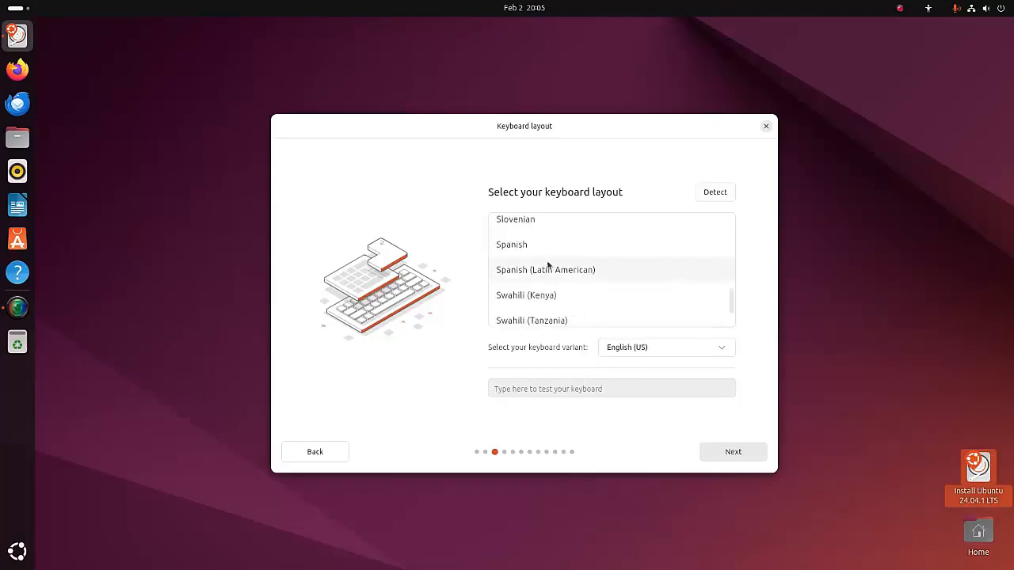
click(545, 270)
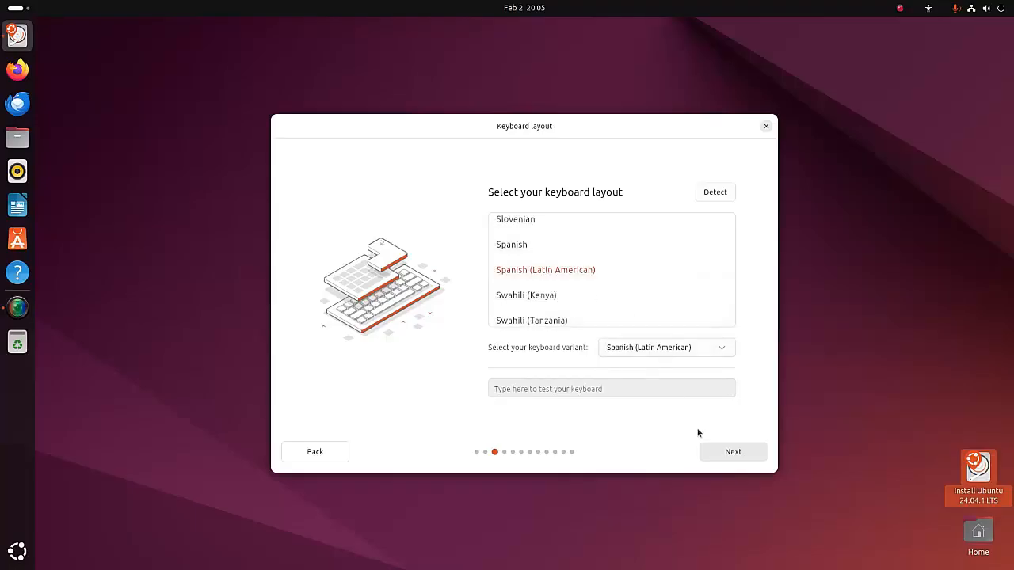
click(745, 451)
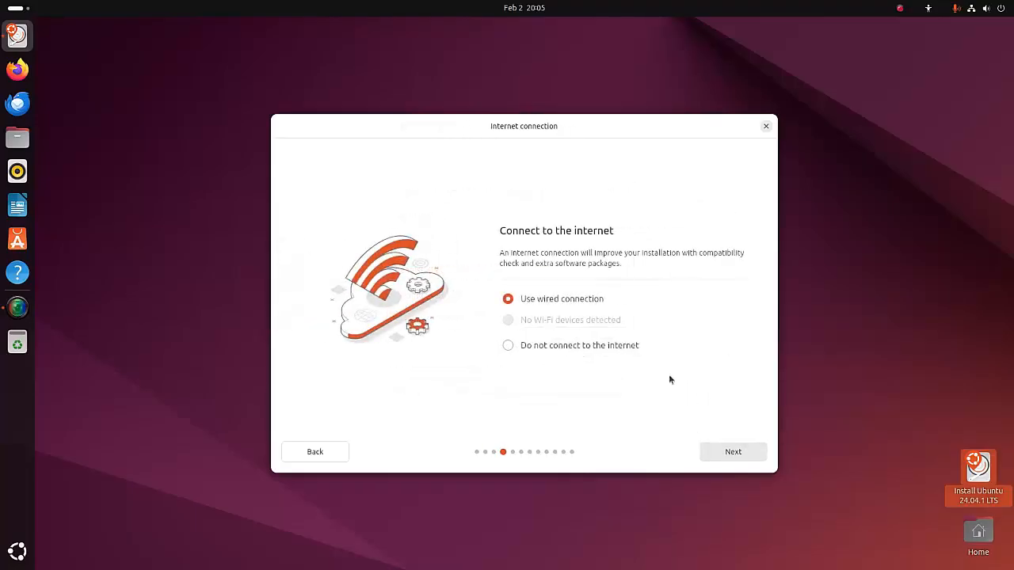
- Keep the wired connection and interactive installation, and choose the Extended selection of apps
click(748, 450)
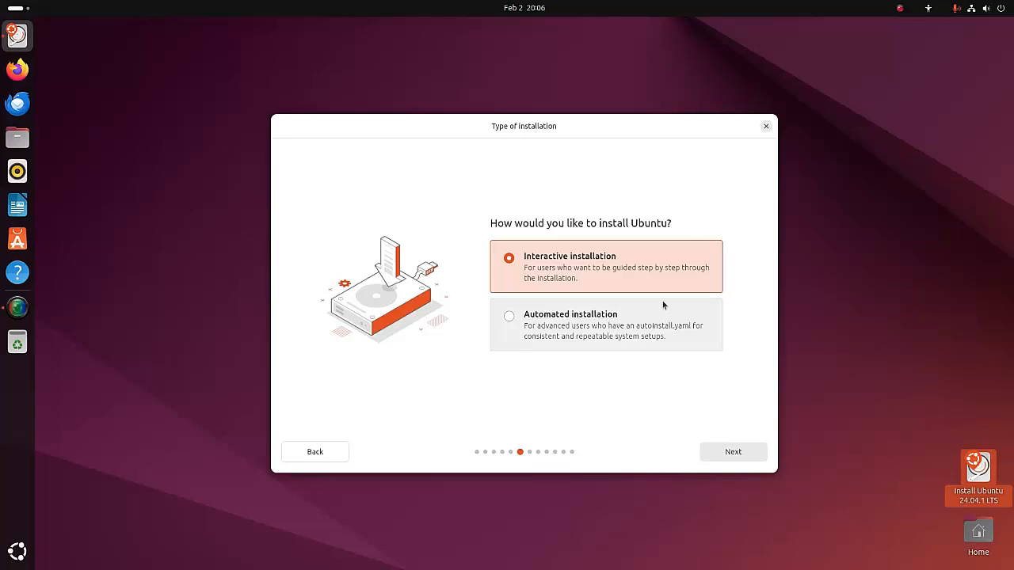
click(741, 453)
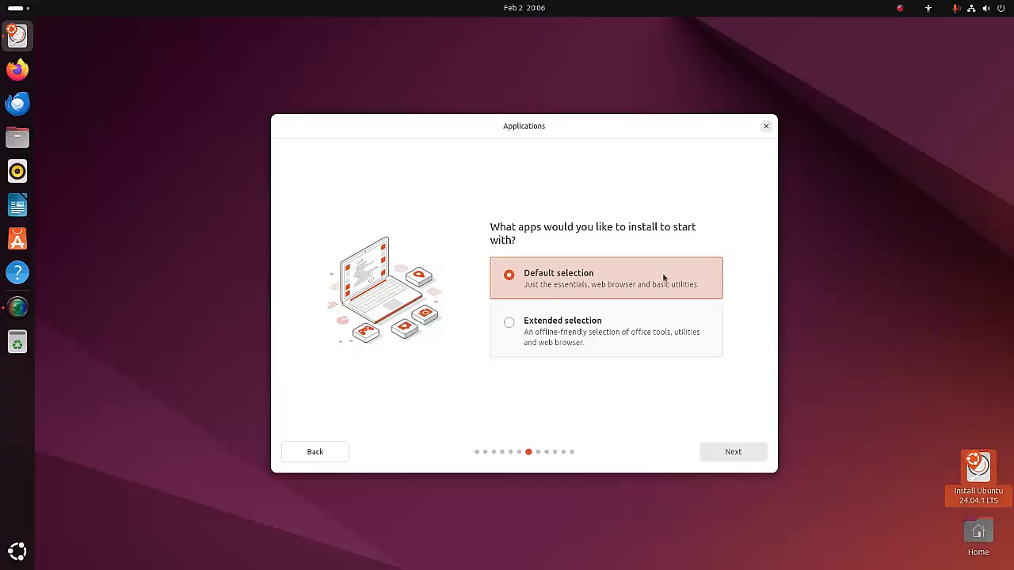
click(546, 352)
click(736, 452)
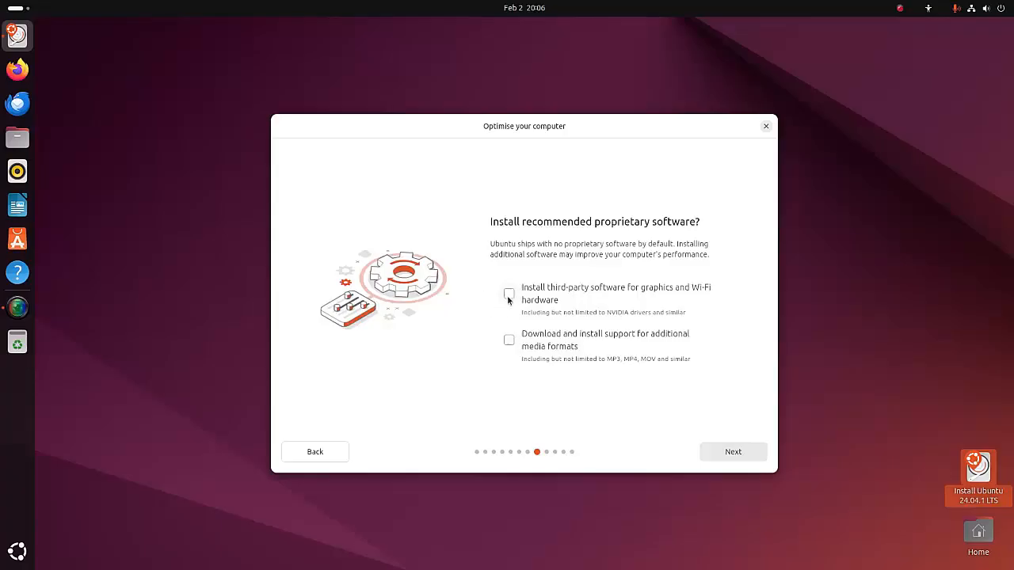
- Enable third-party graphics and Wi-Fi software plus additional media formats, and accept installing Ubuntu alongside the existing systems
click(508, 295)
click(508, 340)
click(723, 452)
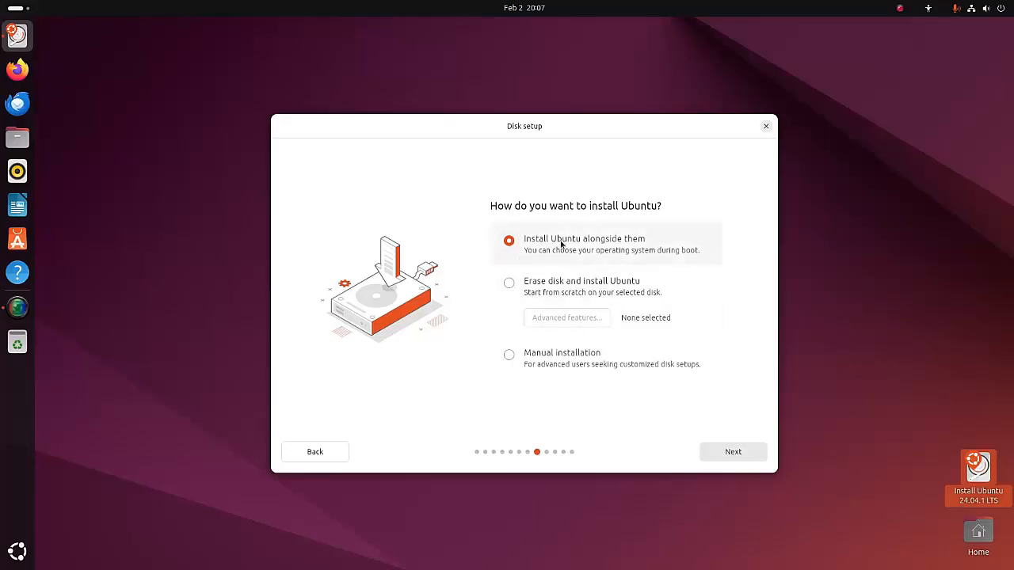
click(733, 452)
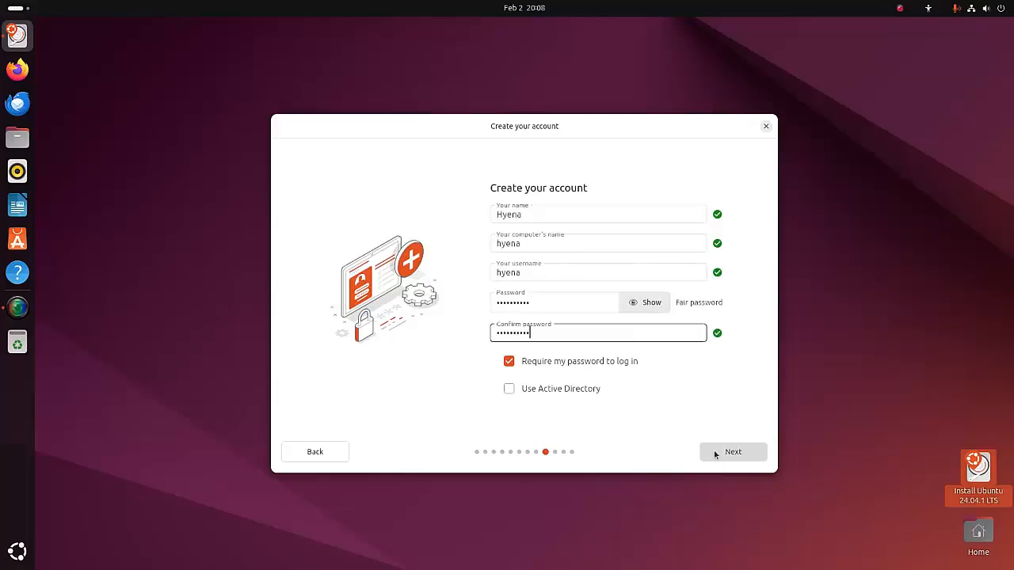
- Submit the completed account form with password login required, and accept the America/Mexico City timezone
click(713, 450)
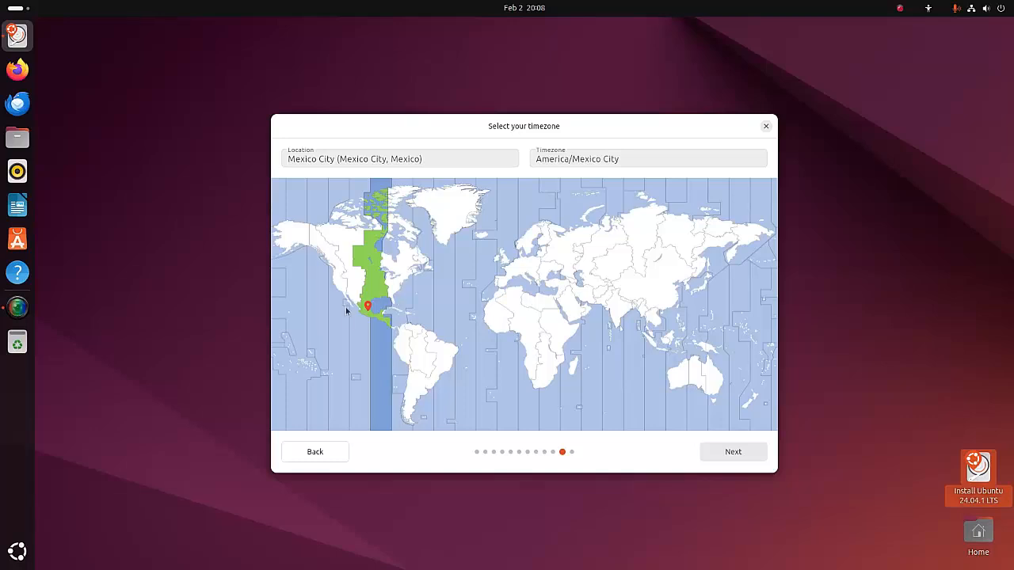
click(748, 457)
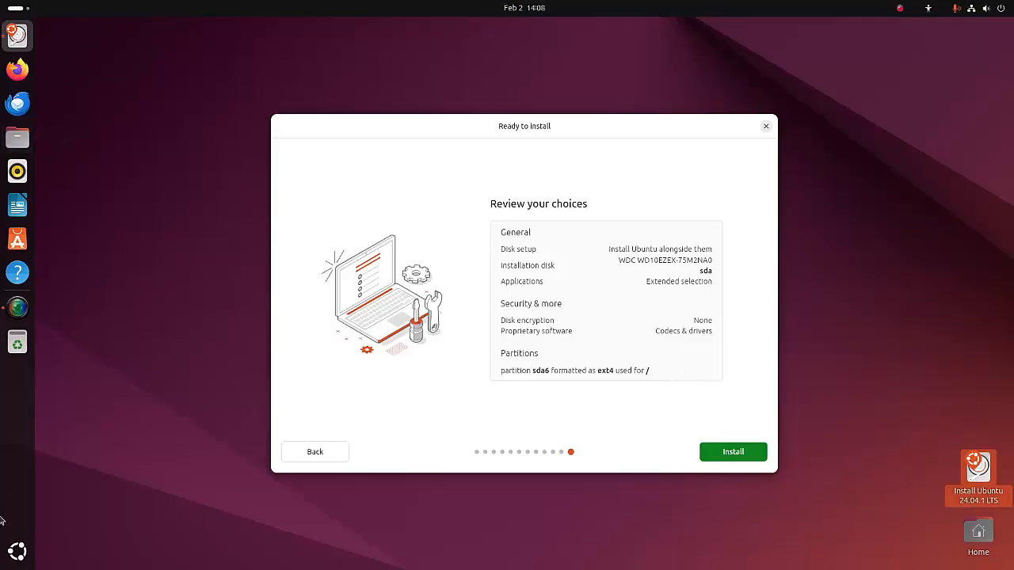
- Open GParted from the applications overview, authorize it to run as root and examine the partitions on /dev/sda
click(154, 246)
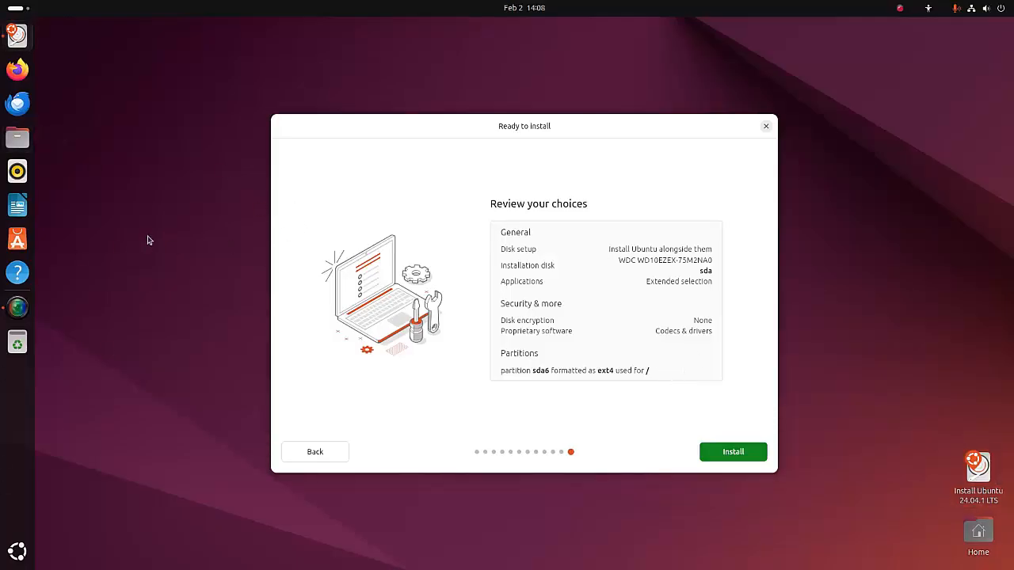
click(16, 555)
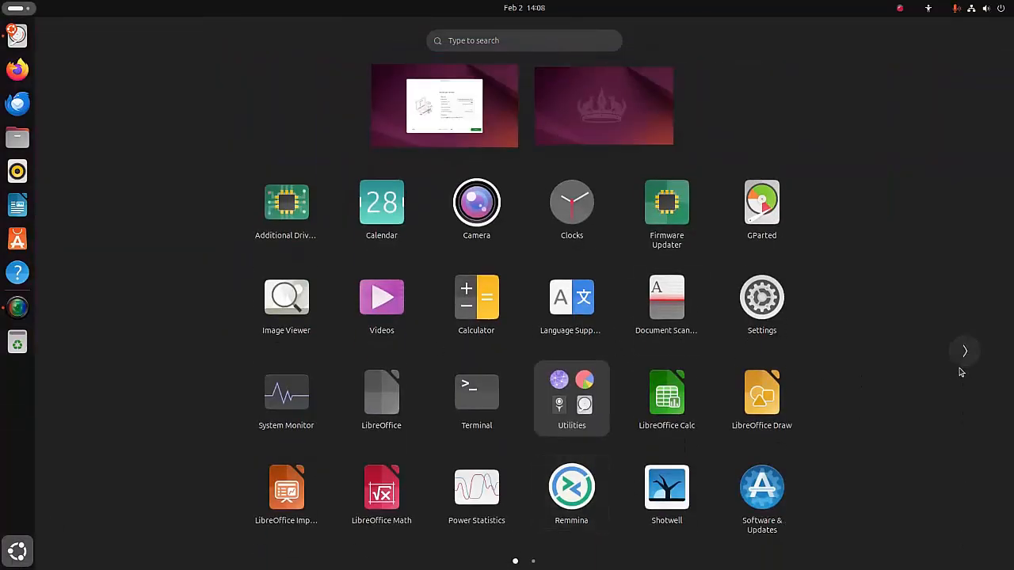
click(735, 217)
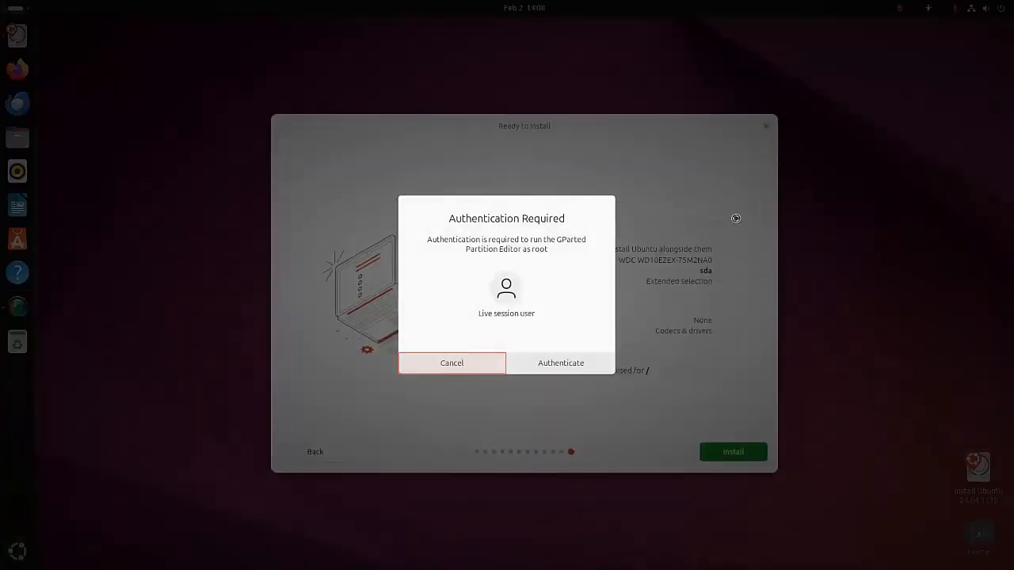
click(548, 361)
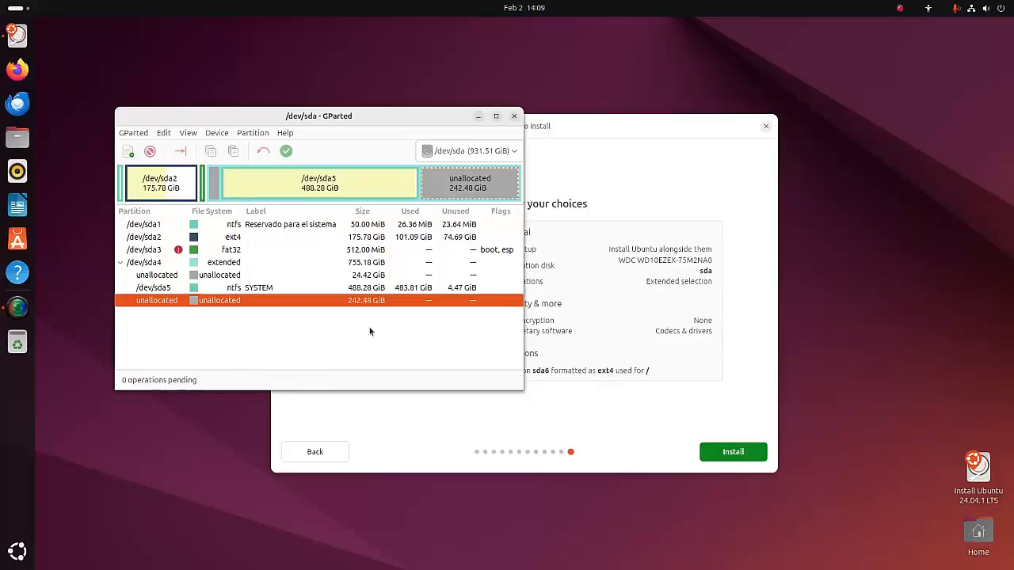
- Return to the installer's review page and start the Ubuntu installation with the chosen settings
click(726, 456)
click(725, 454)
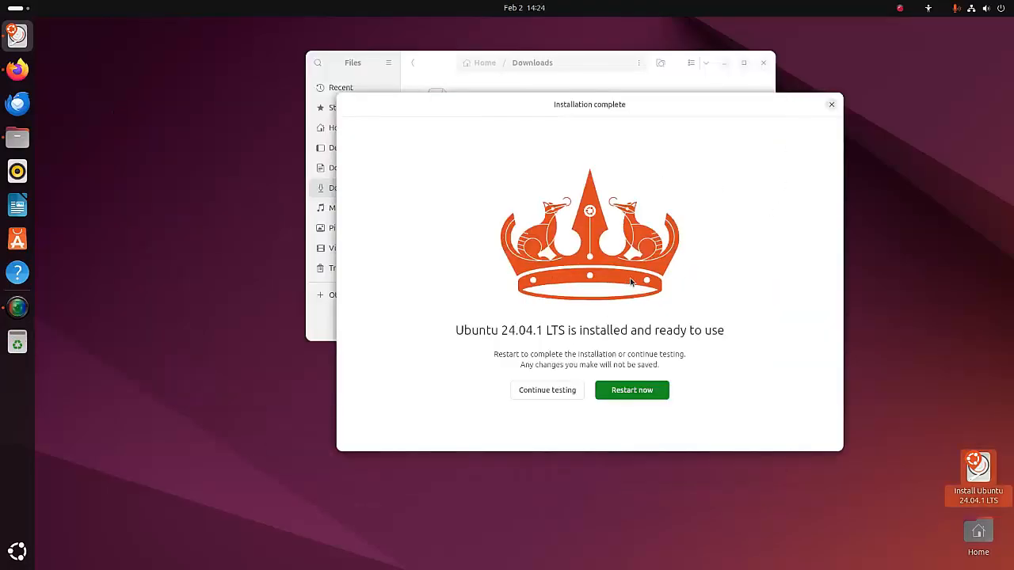
- Restart the computer after the installation, confirm removal of the installation medium and boot Ubuntu from the boot menu
click(631, 389)
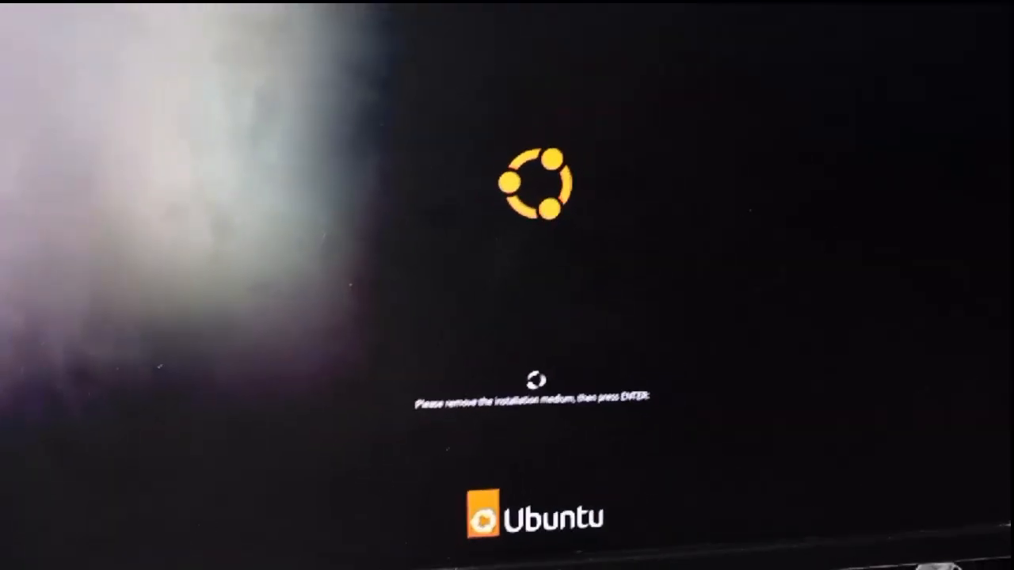
key(Return)
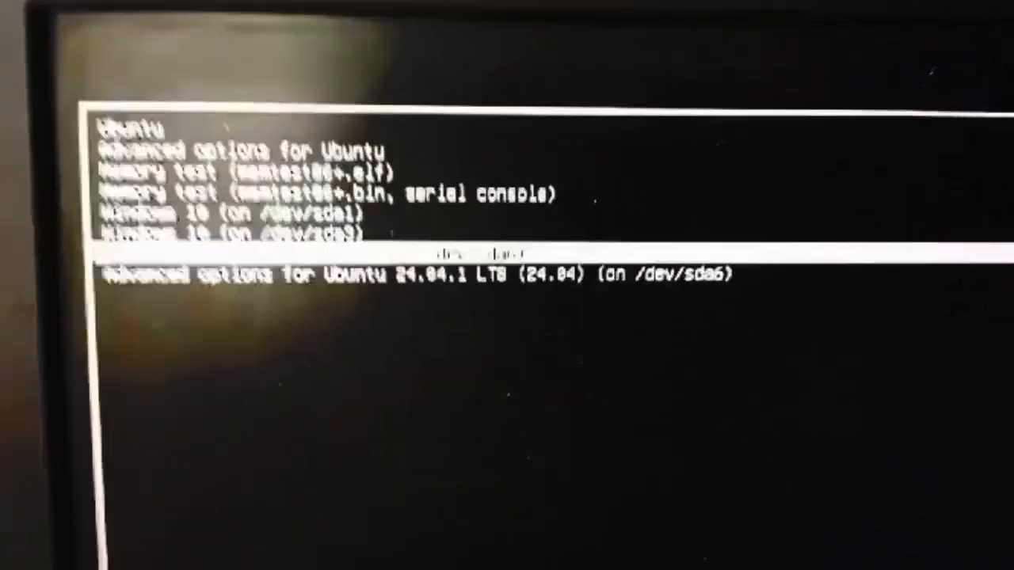
key(Return)
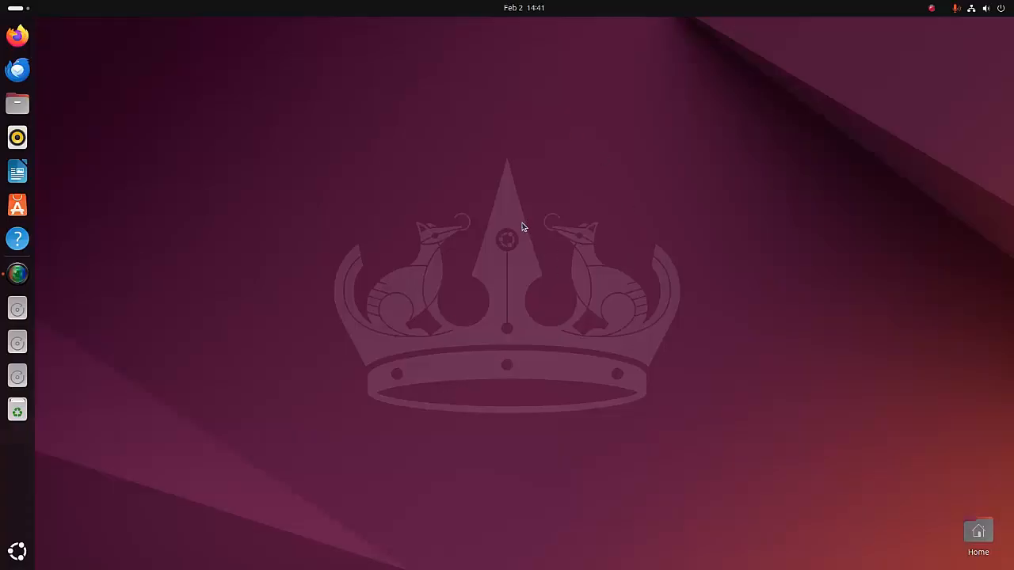
drag(252, 87, 796, 467)
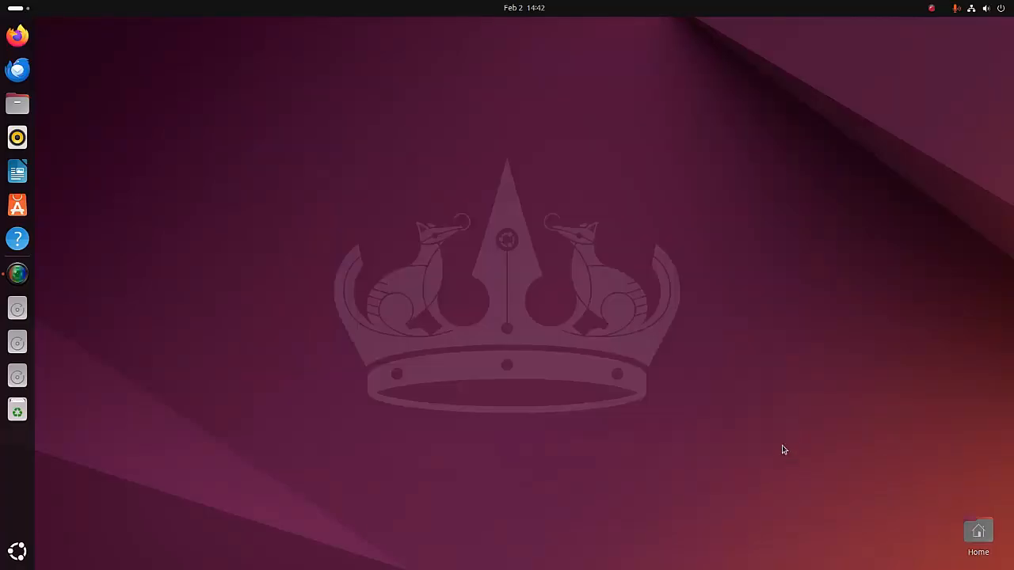